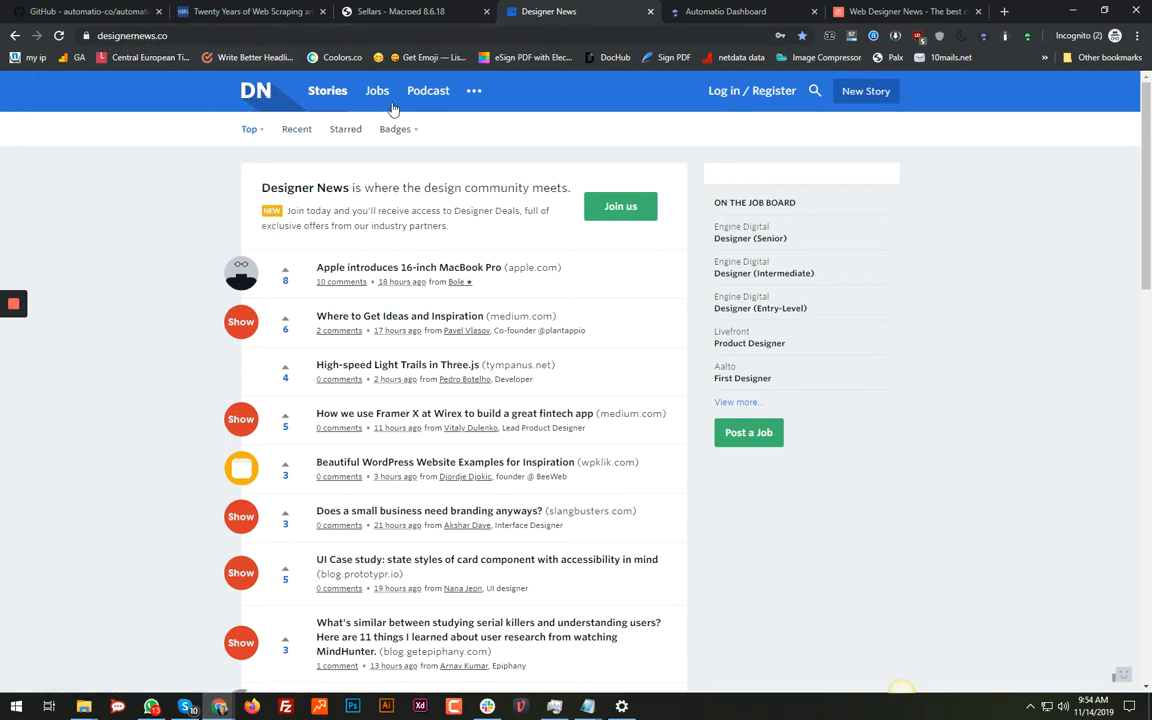
Open the Automatio bot builder on the Designer News front page and look through the story list
{"action": "left_click", "coordinate": [1030, 37]}
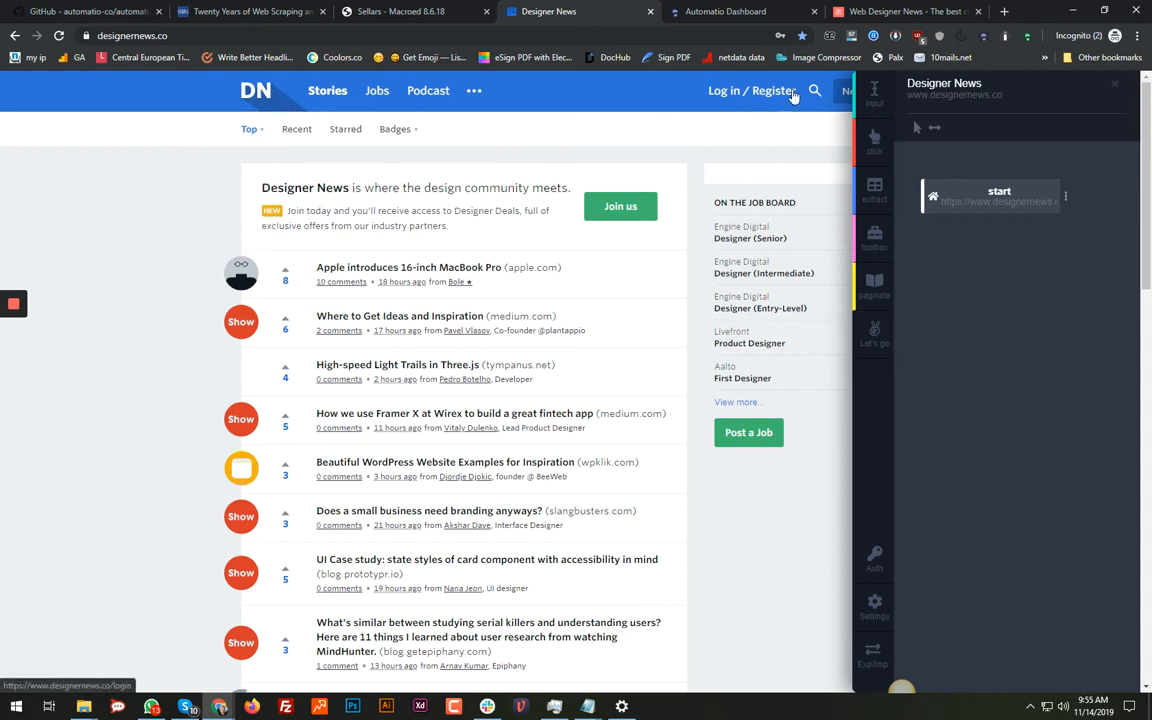
{"action": "scroll", "coordinate": [432, 255], "scroll_direction": "down", "scroll_amount": 2}
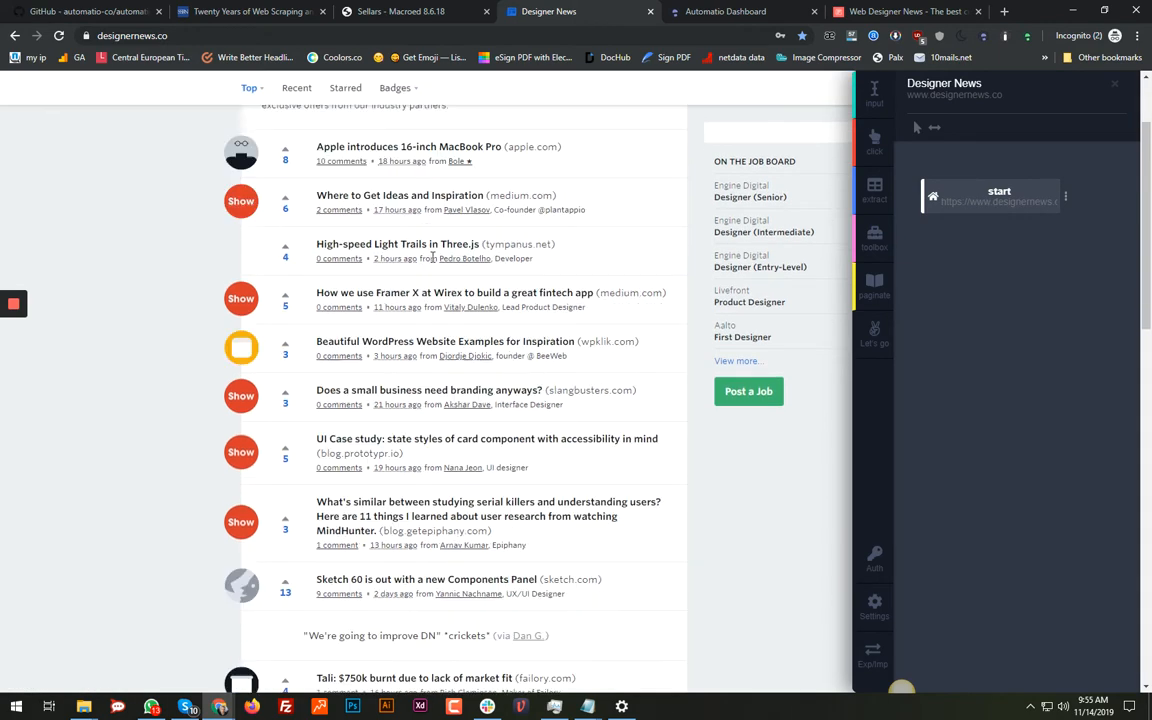
{"action": "scroll", "coordinate": [432, 257], "scroll_direction": "down", "scroll_amount": 3}
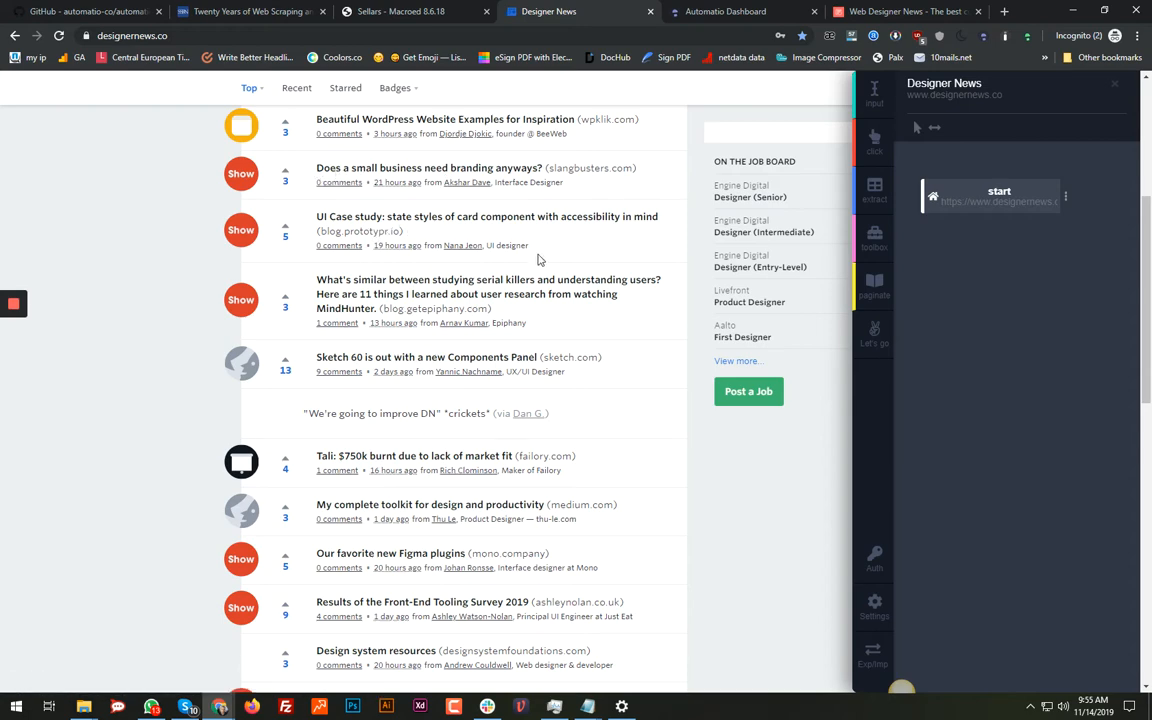
{"action": "scroll", "coordinate": [537, 259], "scroll_direction": "down", "scroll_amount": 3}
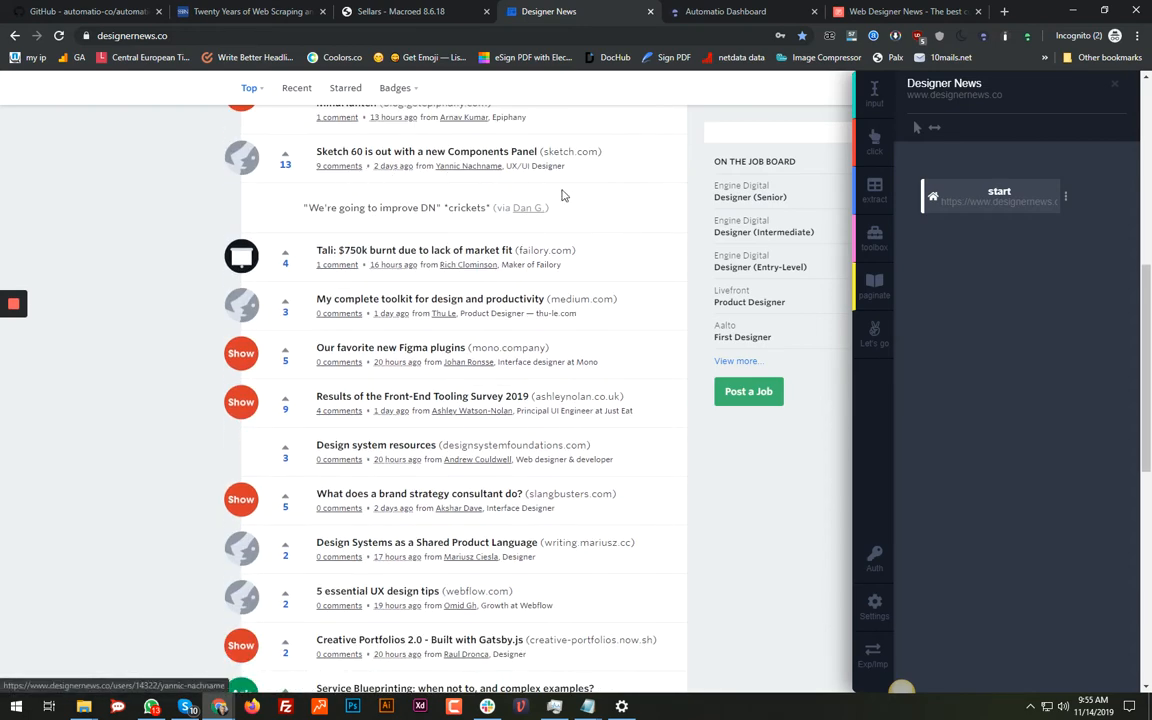
{"action": "scroll", "coordinate": [561, 195], "scroll_direction": "down", "scroll_amount": 6}
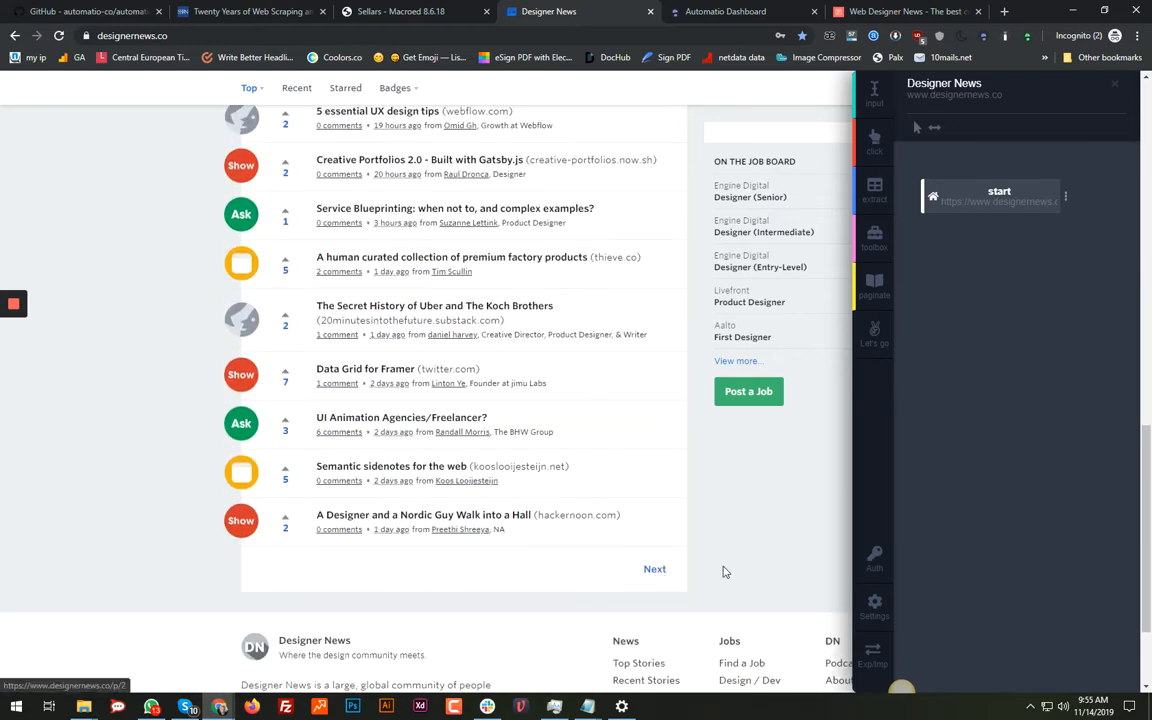
{"action": "scroll", "coordinate": [720, 516], "scroll_direction": "up", "scroll_amount": 10}
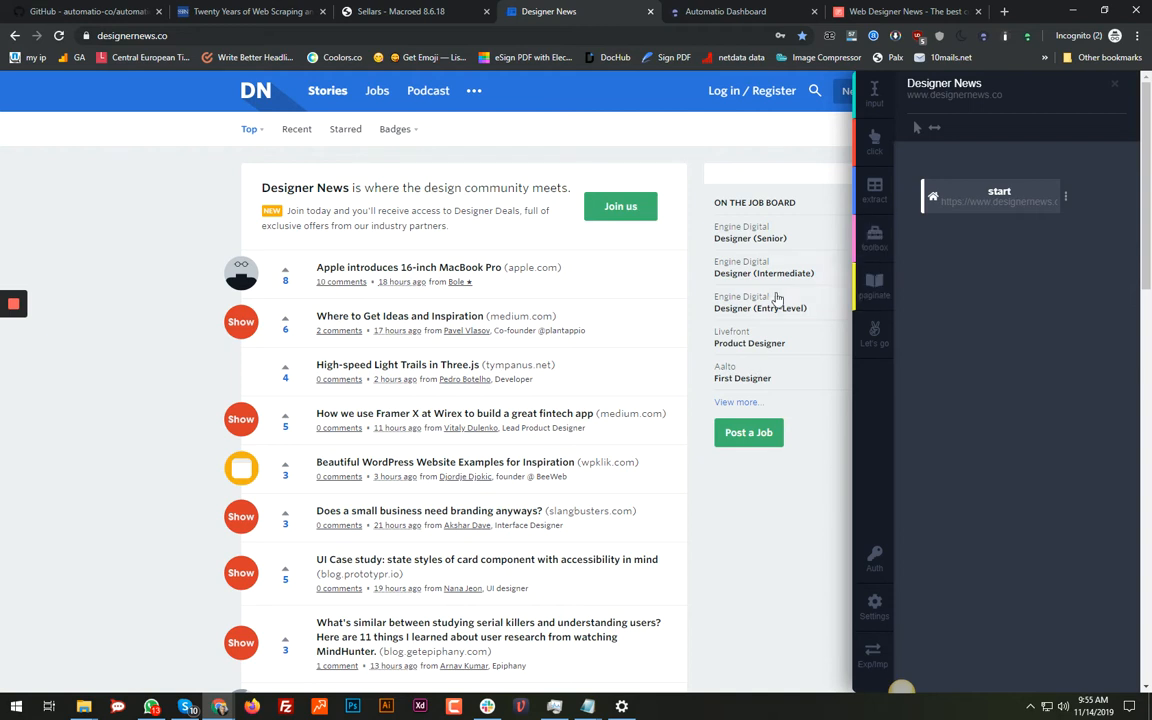
Add a click action that targets the search icon in the site's header and run it on the page
{"action": "left_click", "coordinate": [890, 108]}
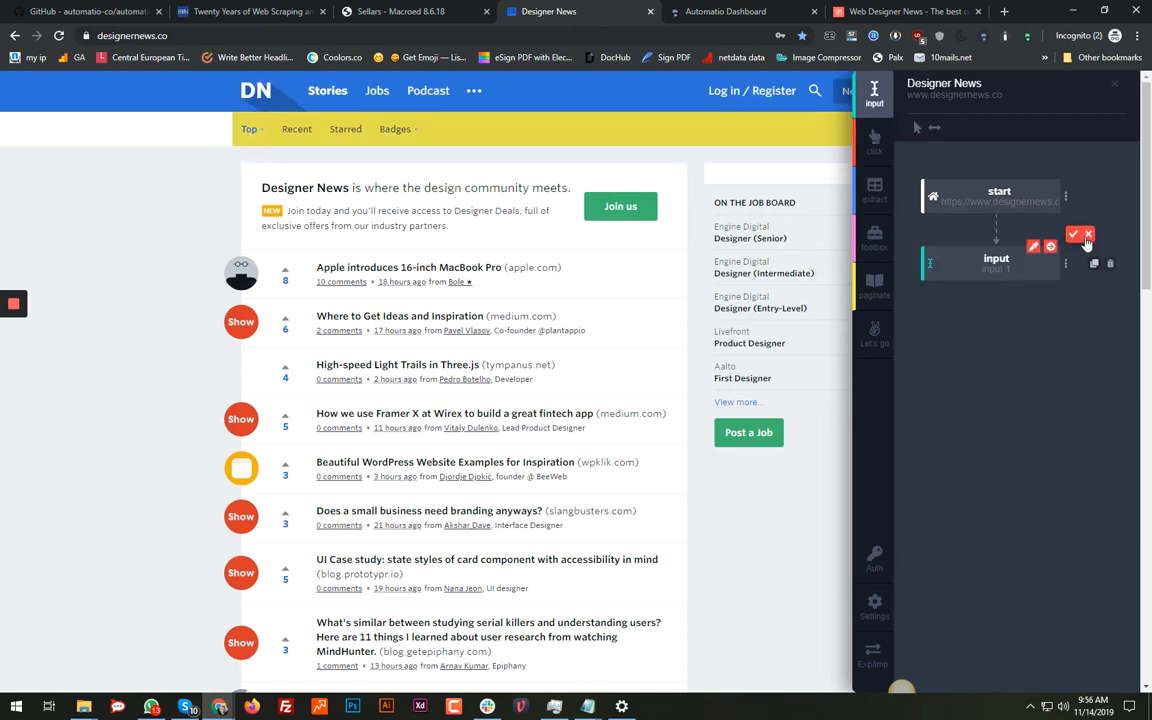
{"action": "left_click", "coordinate": [1087, 238]}
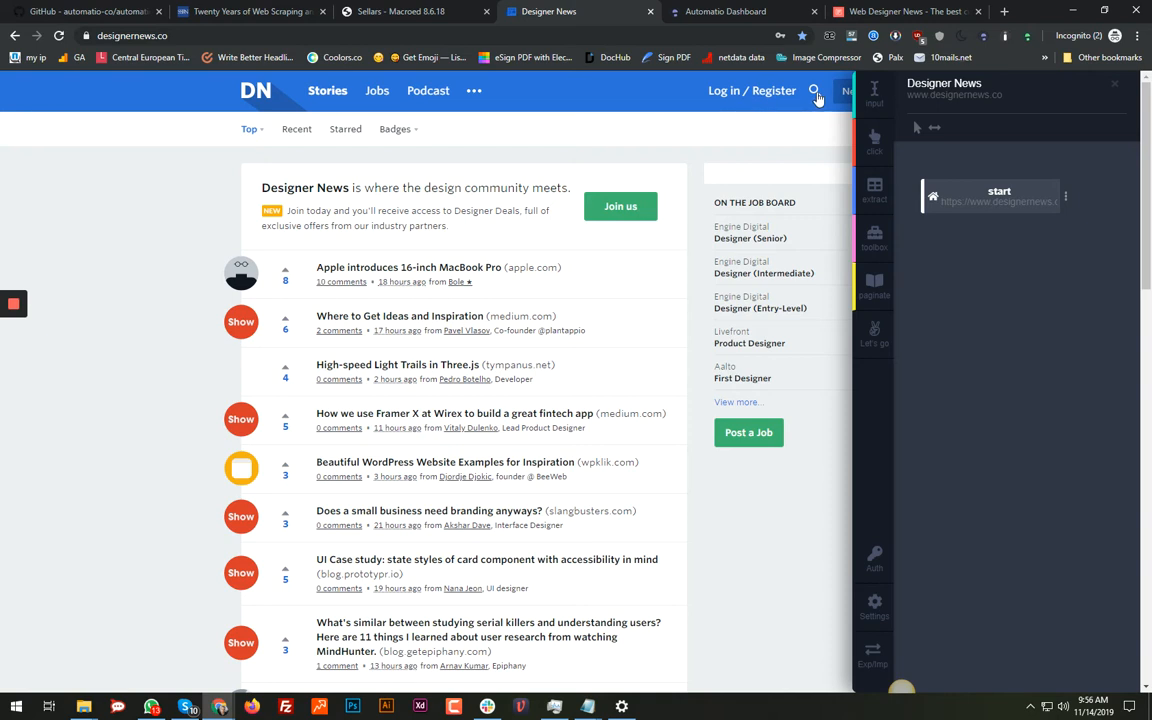
{"action": "left_click", "coordinate": [884, 148]}
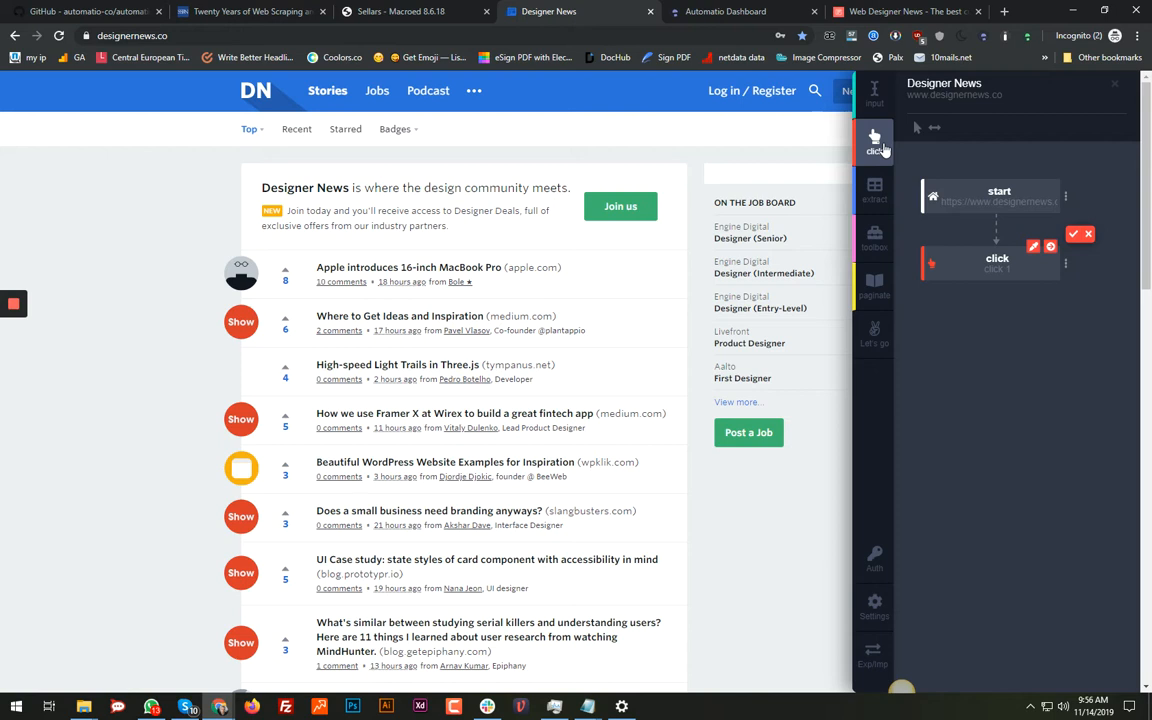
{"action": "left_click", "coordinate": [817, 93]}
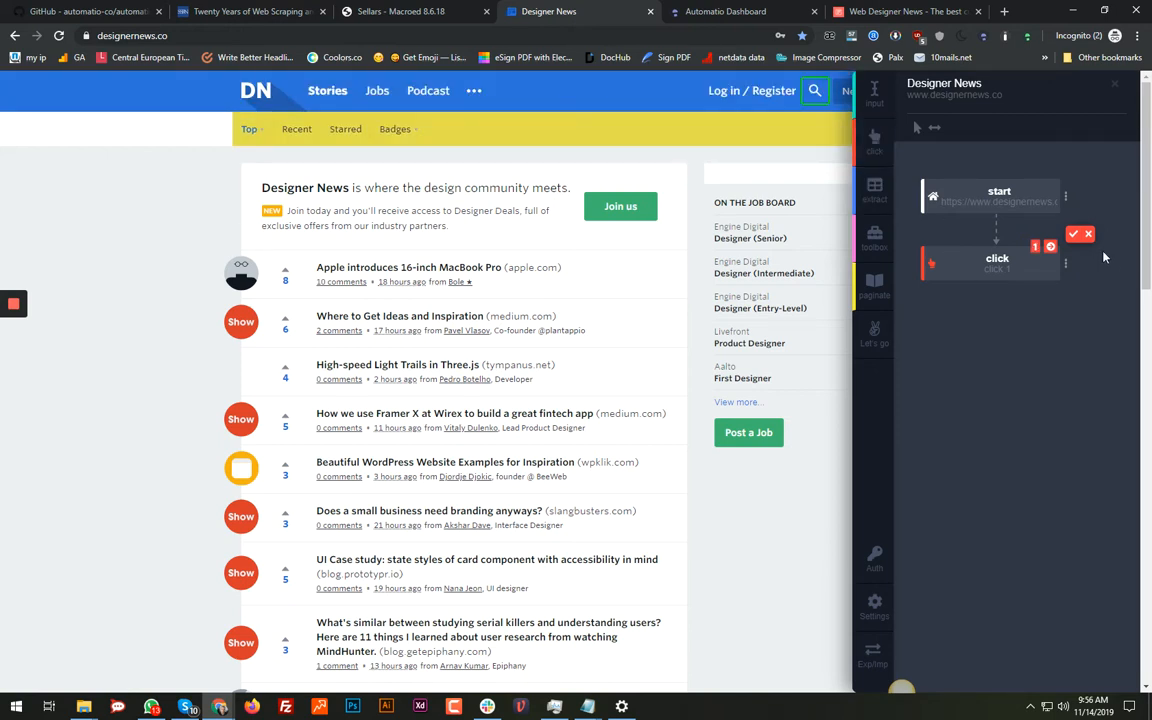
{"action": "left_click", "coordinate": [1074, 236]}
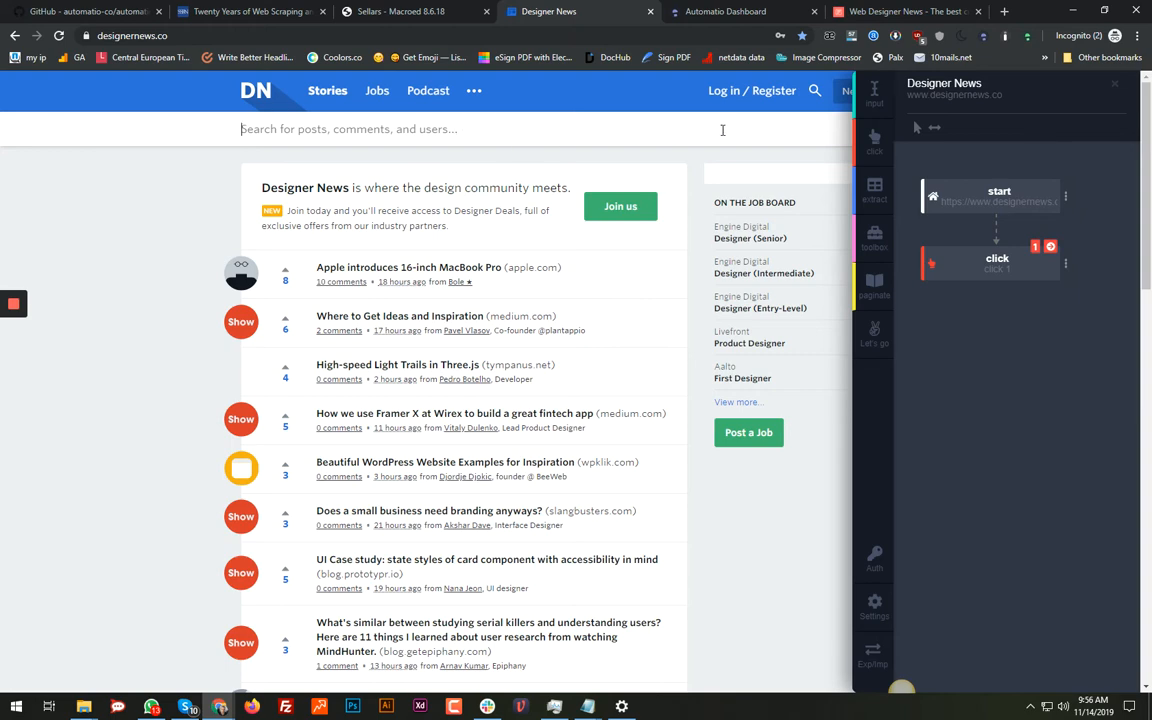
Add an input action that targets the search field for posts, comments and users
{"action": "left_click", "coordinate": [874, 95]}
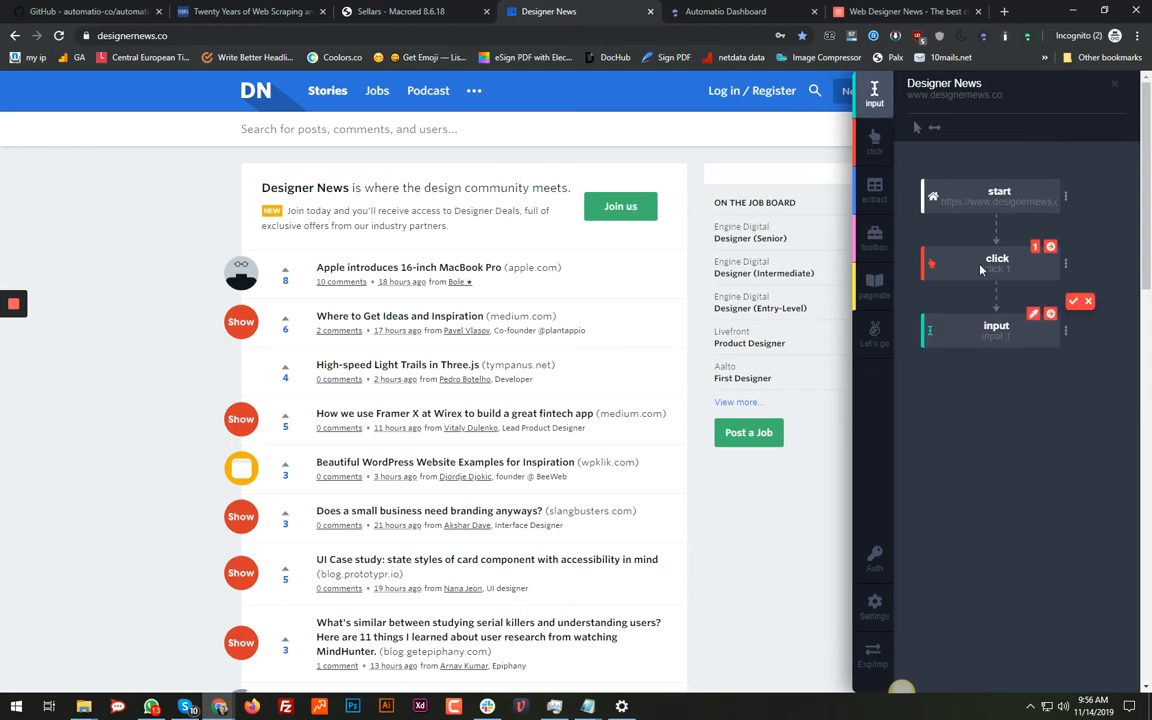
{"action": "left_click", "coordinate": [452, 132]}
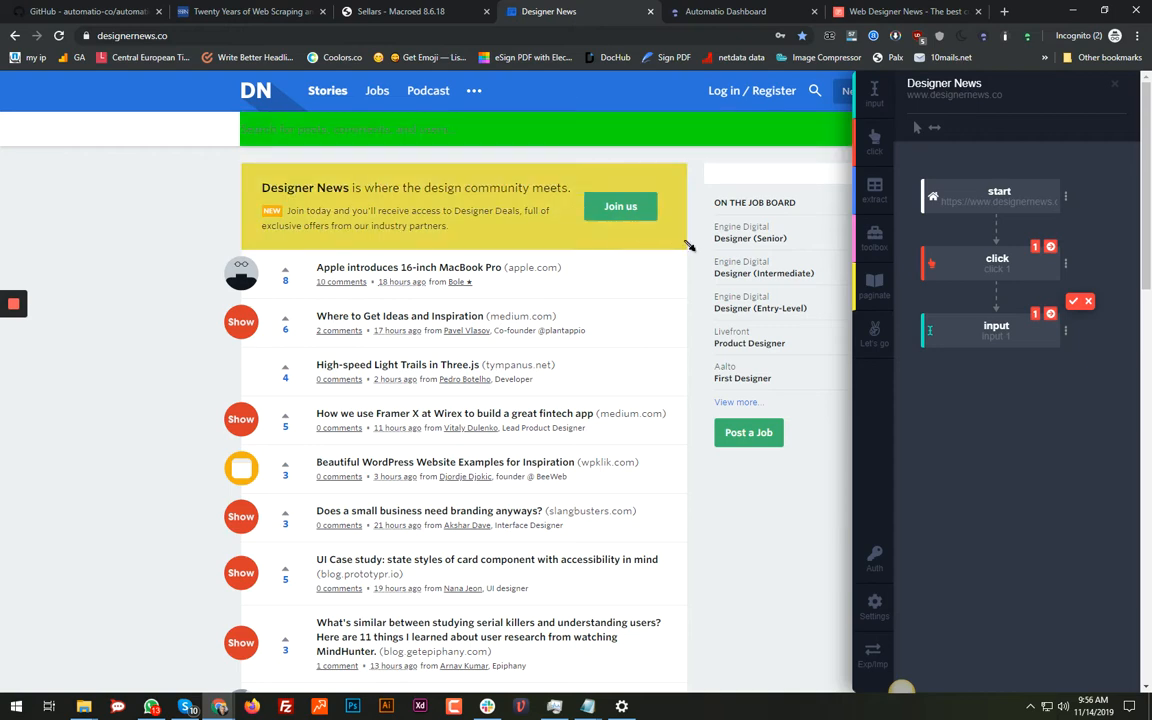
{"action": "left_click", "coordinate": [1073, 303]}
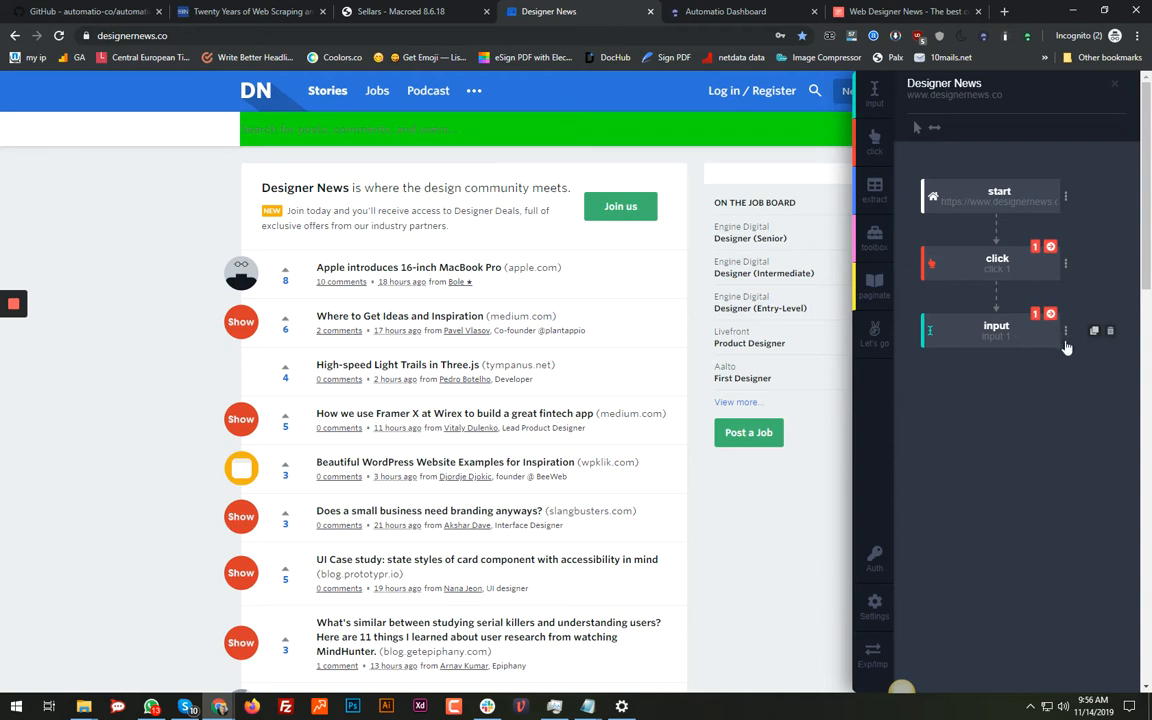
Set the input action's data to "user experience" with the Enter key option enabled, and run the action
{"action": "left_click", "coordinate": [1066, 331]}
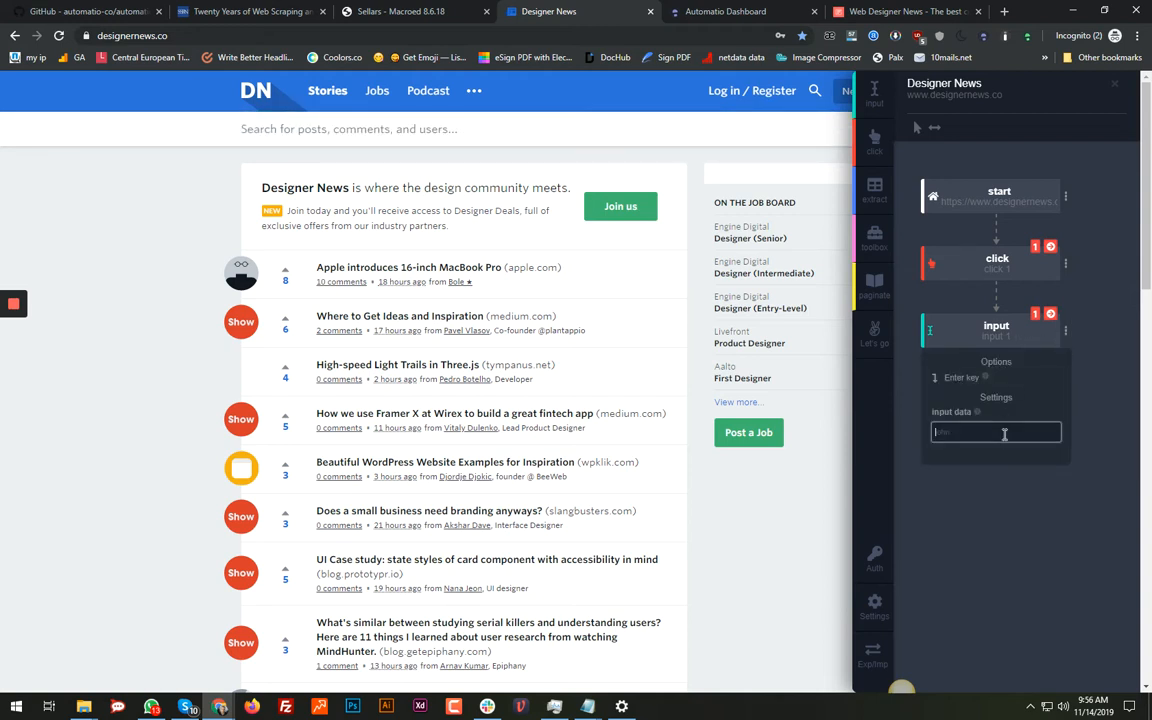
{"action": "left_click", "coordinate": [1005, 432]}
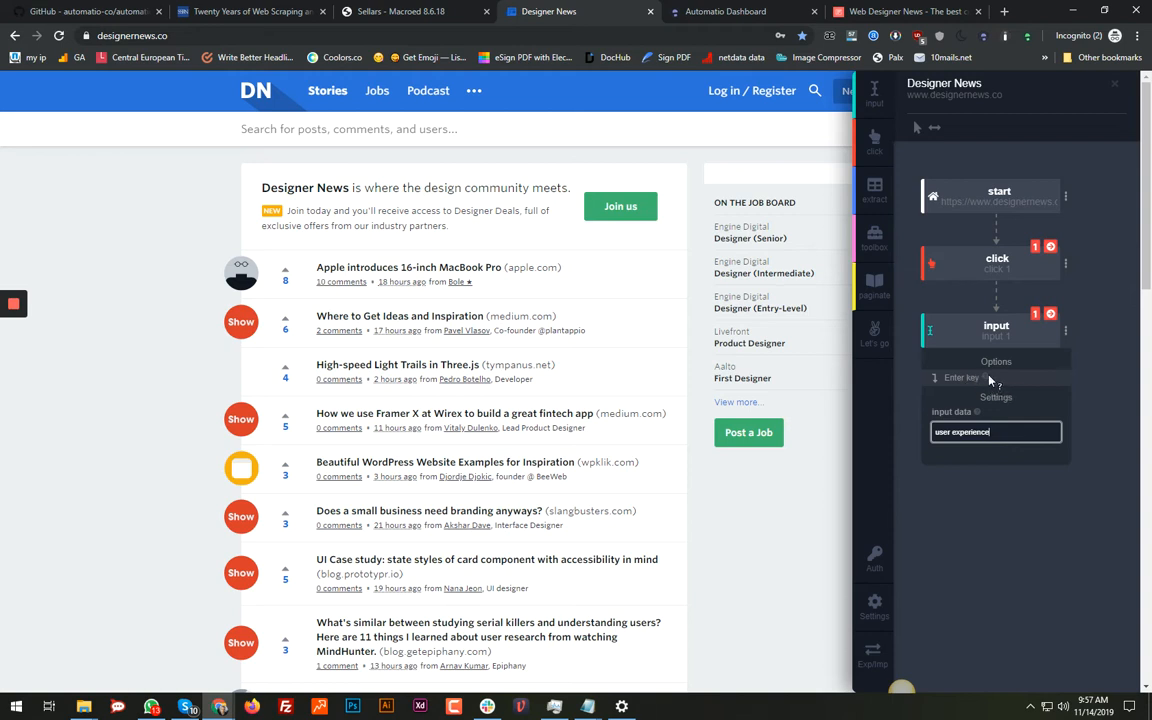
{"action": "left_click", "coordinate": [952, 381]}
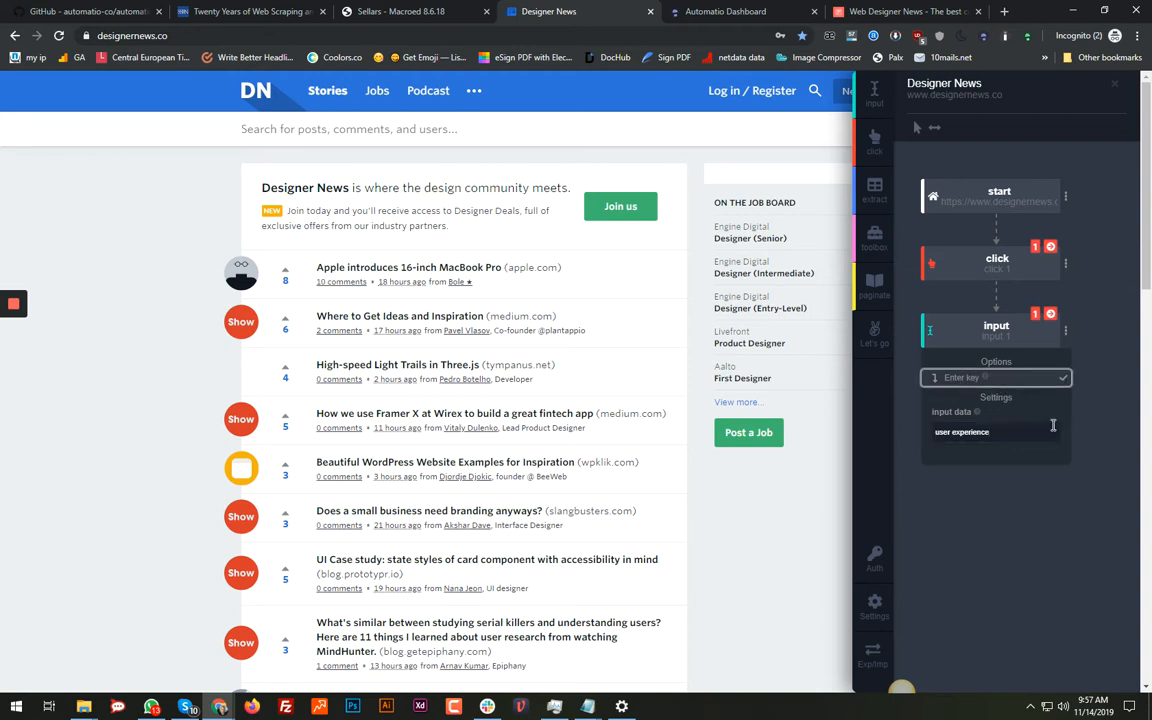
{"action": "left_click", "coordinate": [1055, 327]}
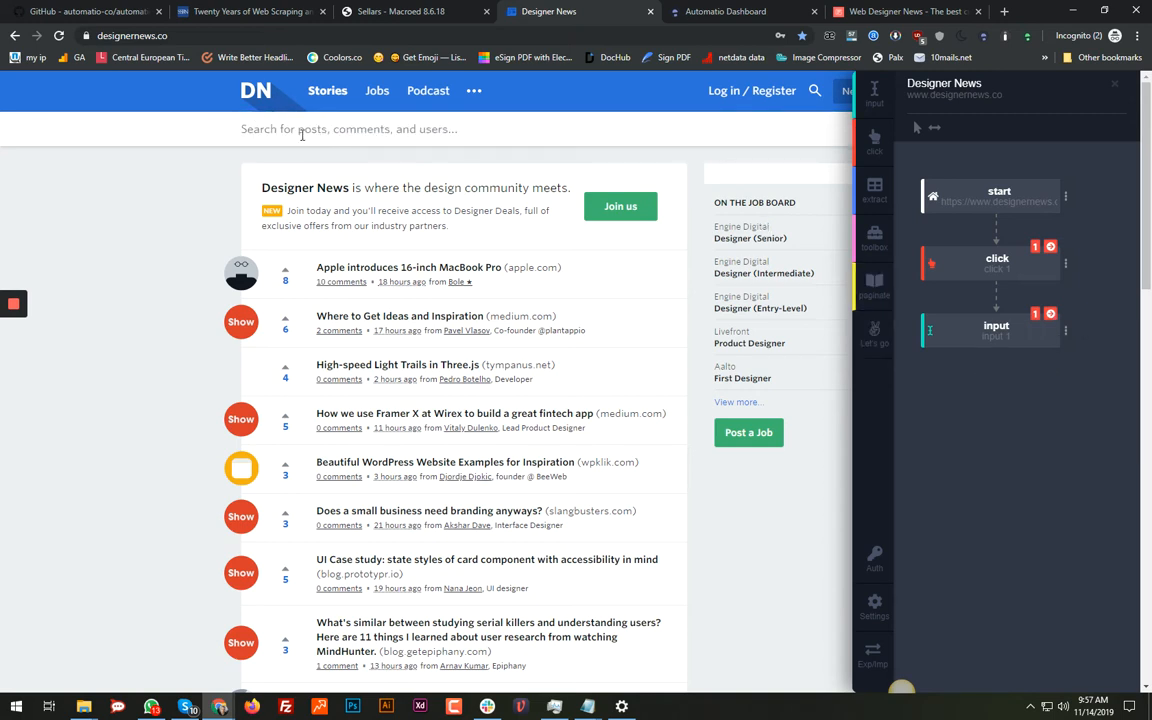
{"action": "left_click", "coordinate": [1050, 315]}
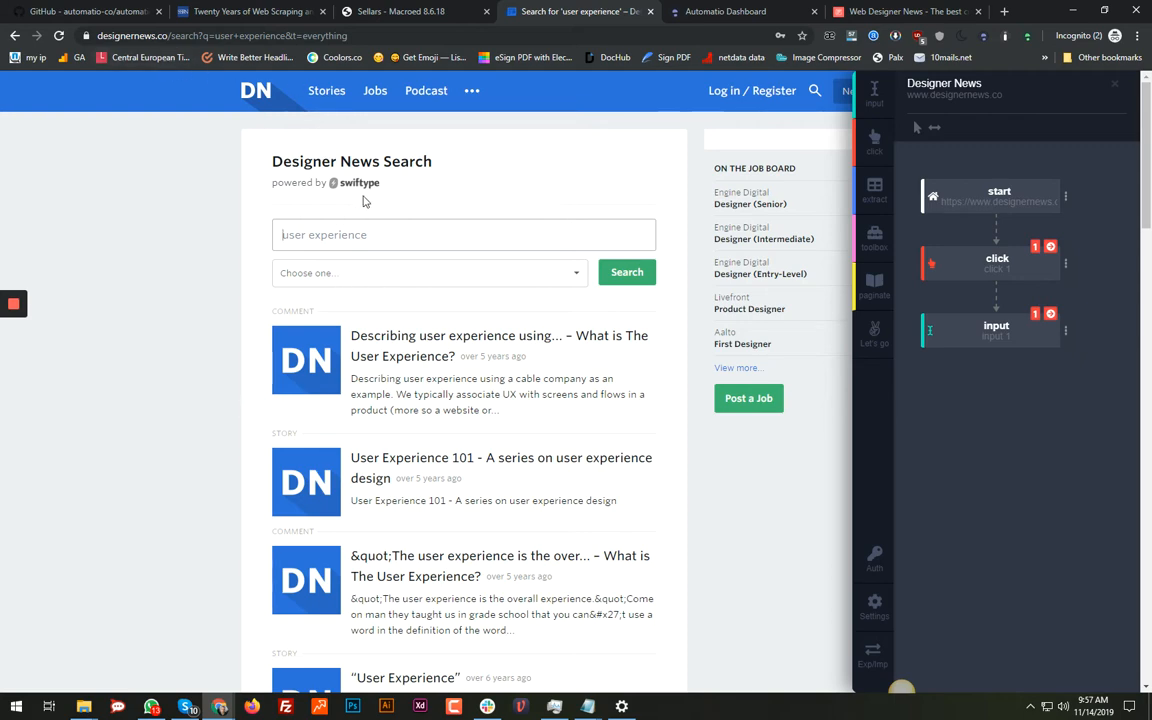
Add an extract action for all search result titles, excluding the "On the job board" heading from the selection
{"action": "scroll", "coordinate": [395, 360], "scroll_direction": "down", "scroll_amount": 10}
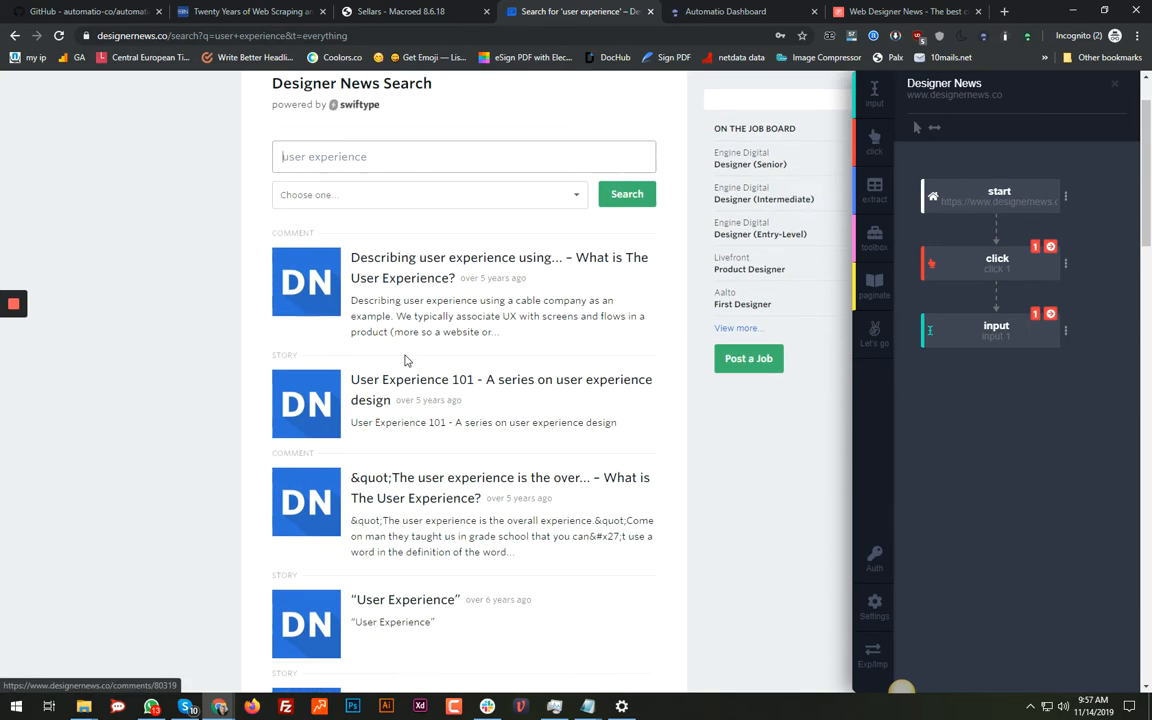
{"action": "scroll", "coordinate": [405, 362], "scroll_direction": "up", "scroll_amount": 10}
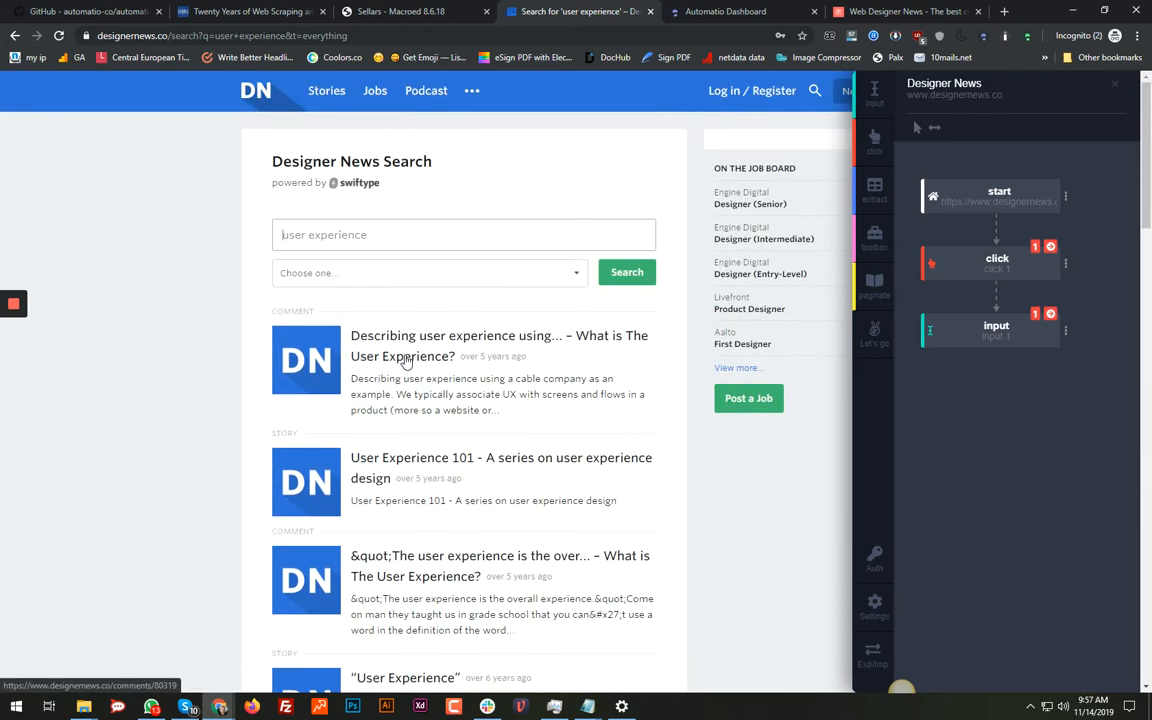
{"action": "left_click", "coordinate": [872, 205]}
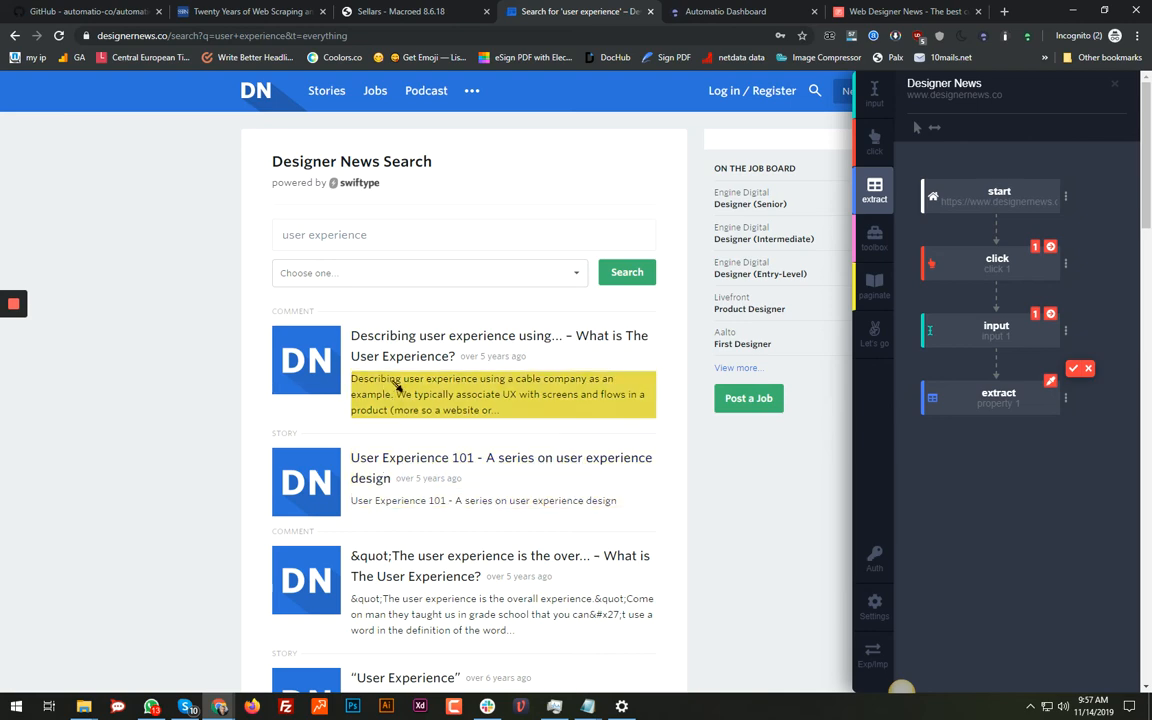
{"action": "left_click", "coordinate": [357, 337]}
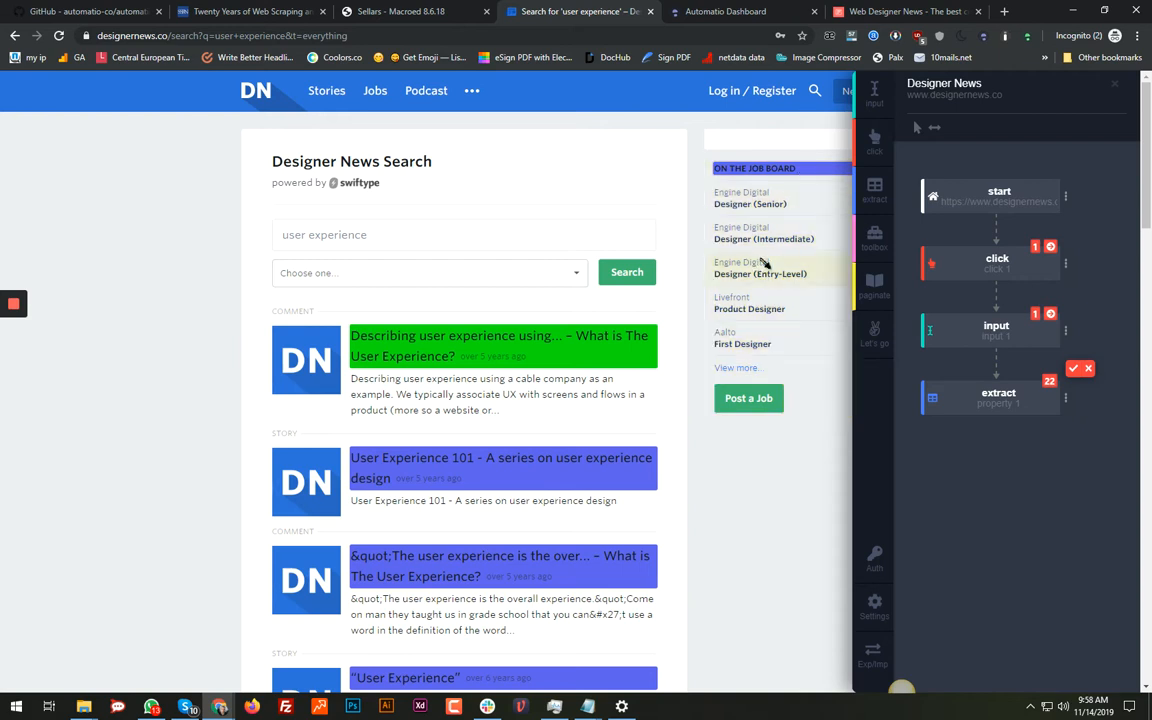
{"action": "left_click", "coordinate": [805, 172]}
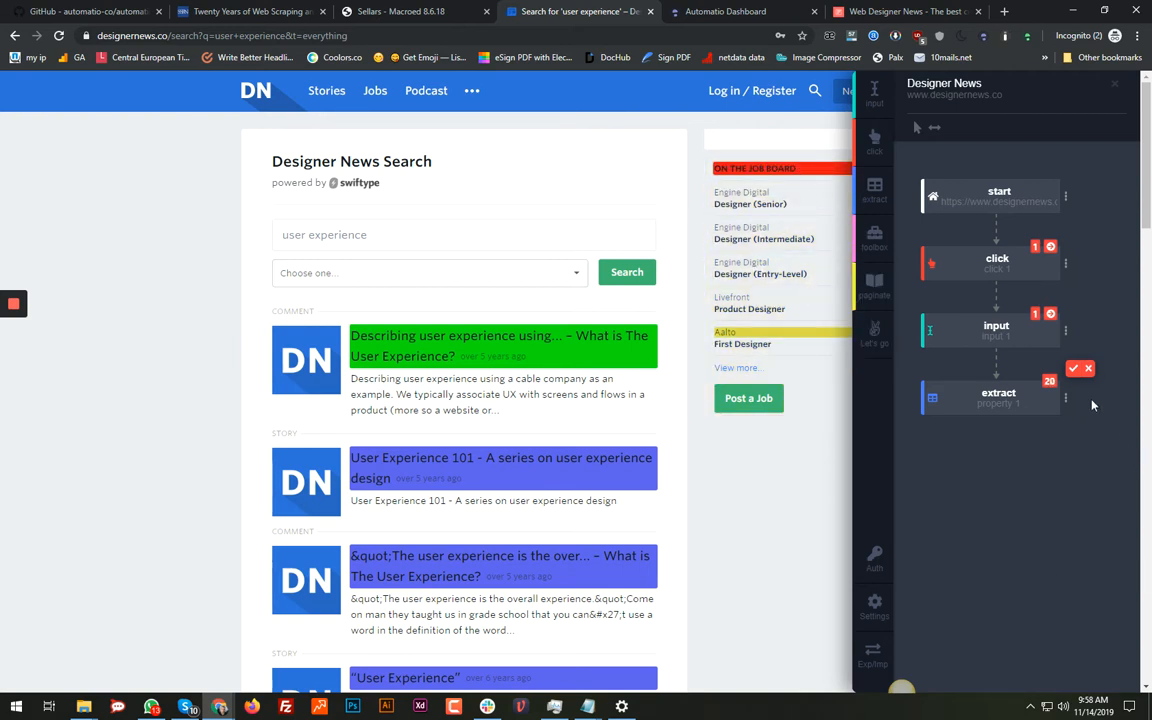
{"action": "scroll", "coordinate": [733, 505], "scroll_direction": "down", "scroll_amount": 20}
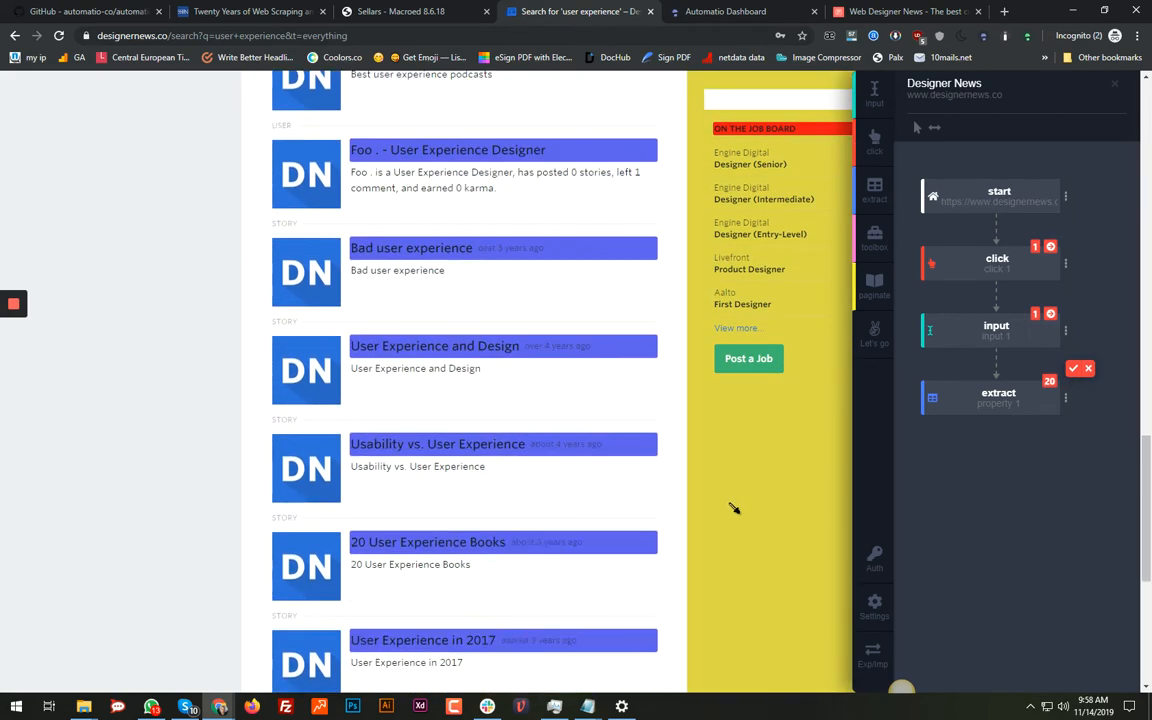
{"action": "scroll", "coordinate": [733, 505], "scroll_direction": "up", "scroll_amount": 20}
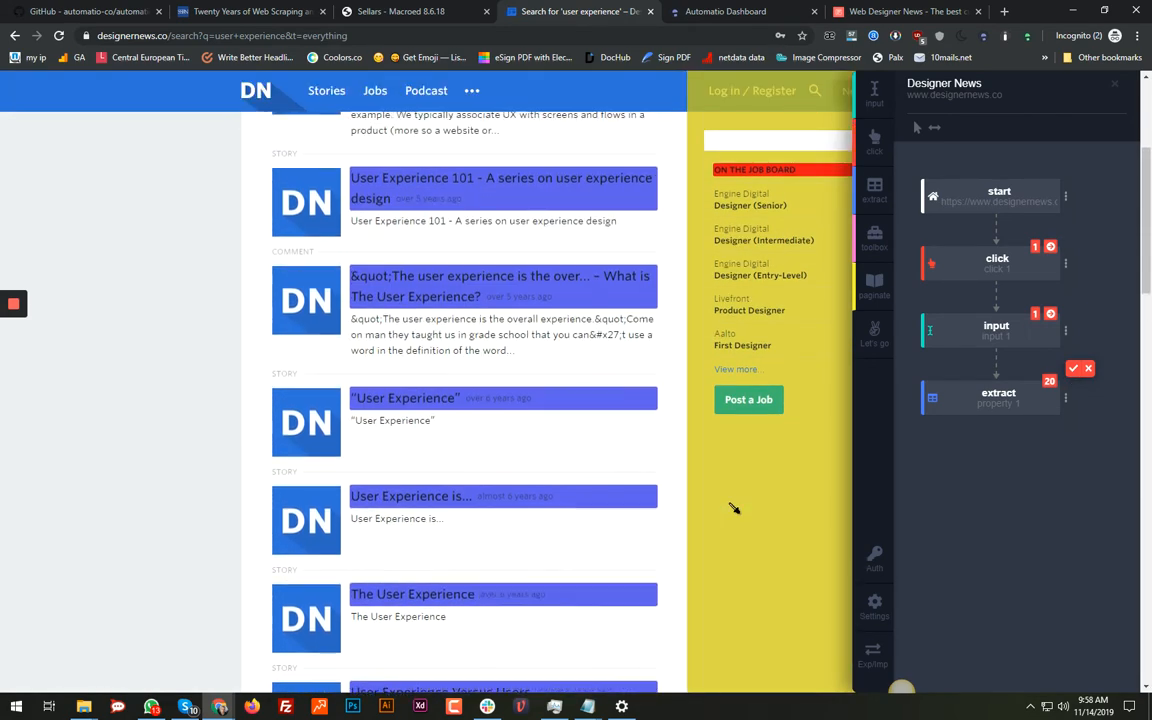
{"action": "left_click", "coordinate": [1074, 370]}
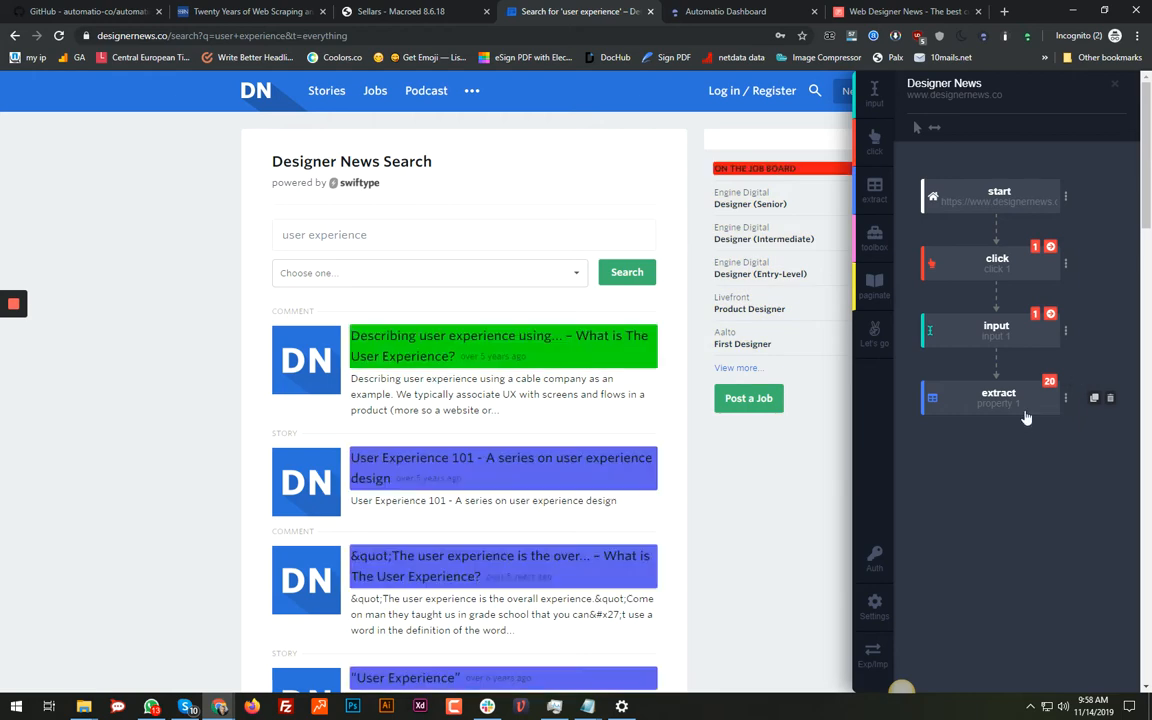
Add two more extract actions, one for the search results' dates and one for their description texts
{"action": "left_click", "coordinate": [874, 189]}
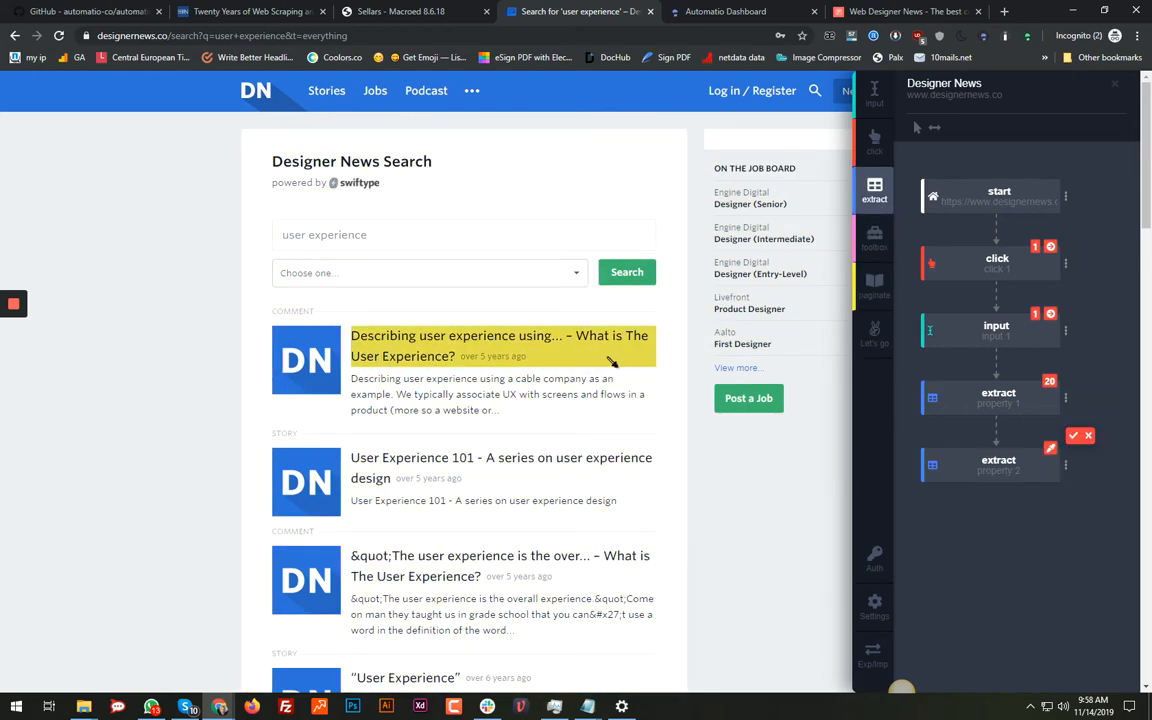
{"action": "left_click", "coordinate": [495, 358]}
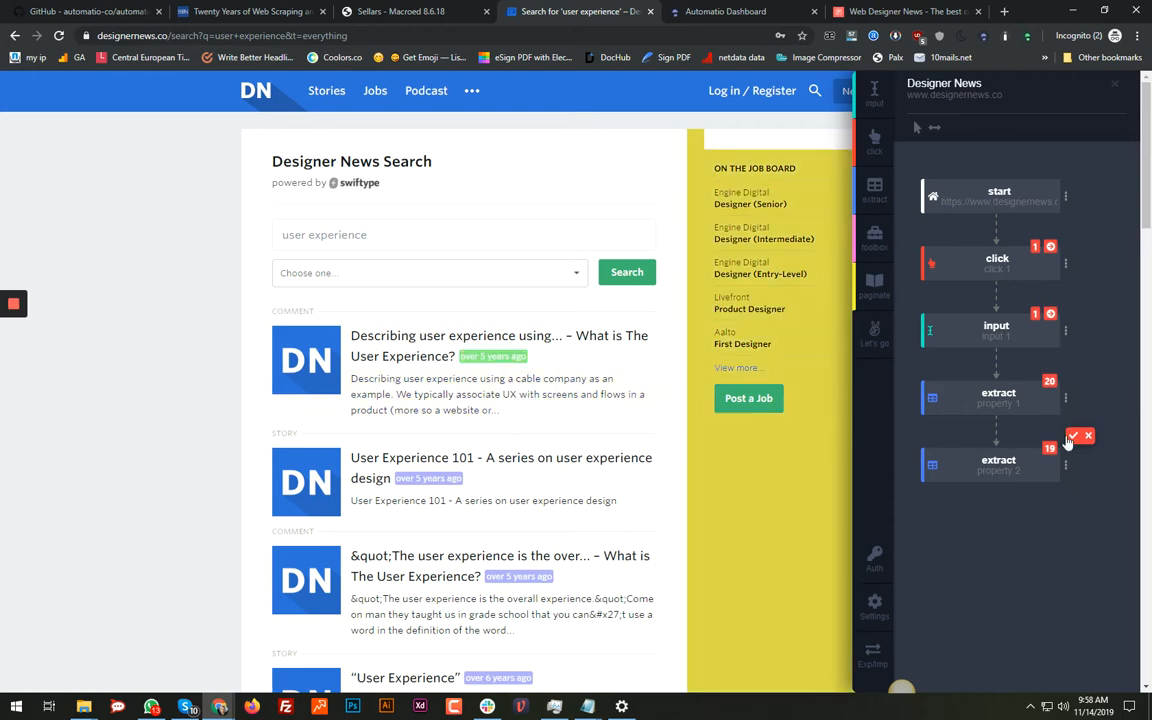
{"action": "left_click", "coordinate": [1073, 436]}
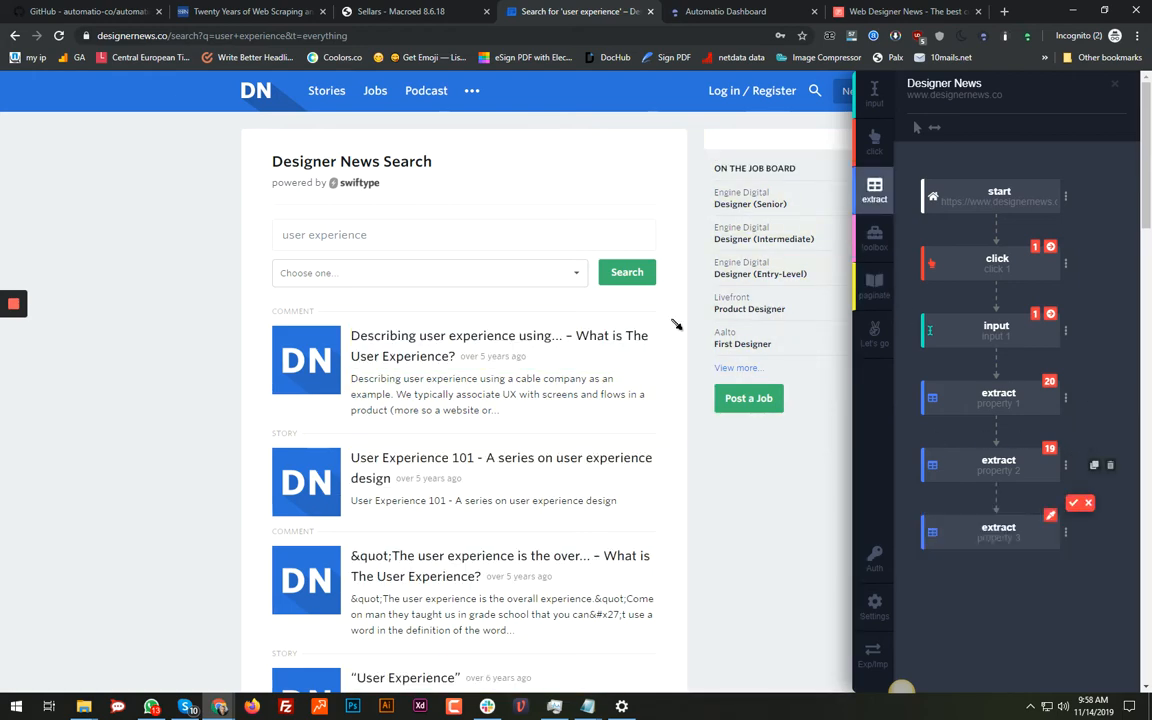
{"action": "left_click", "coordinate": [440, 375]}
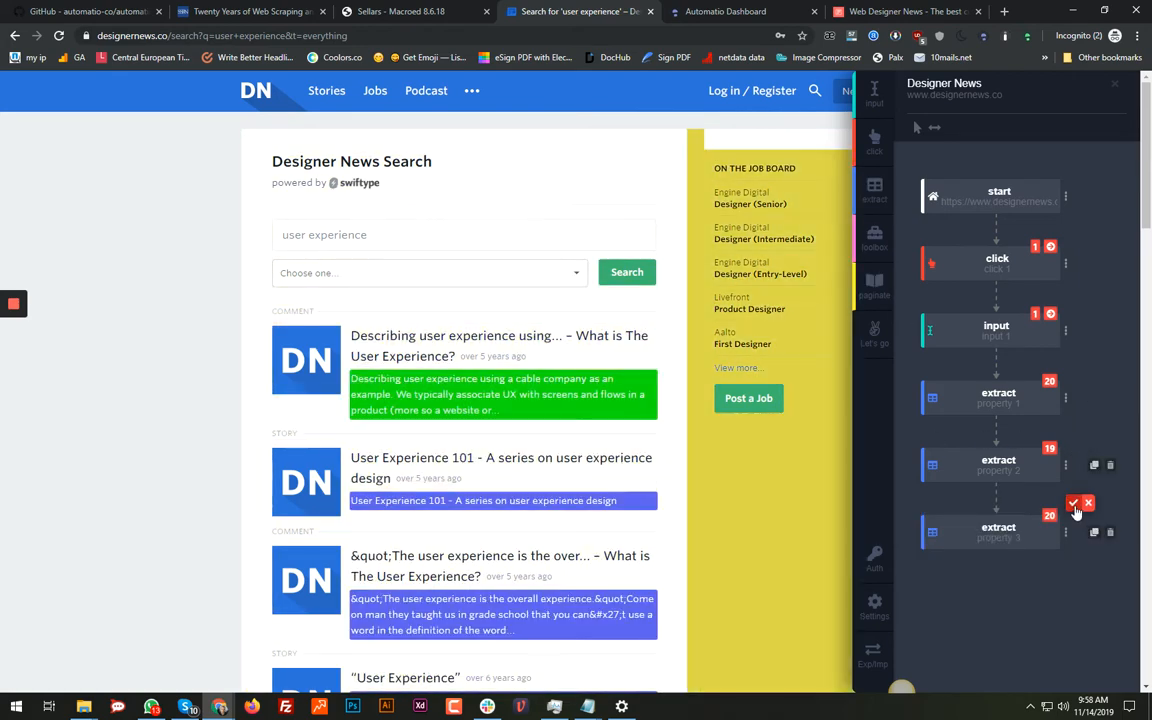
{"action": "left_click", "coordinate": [1074, 505]}
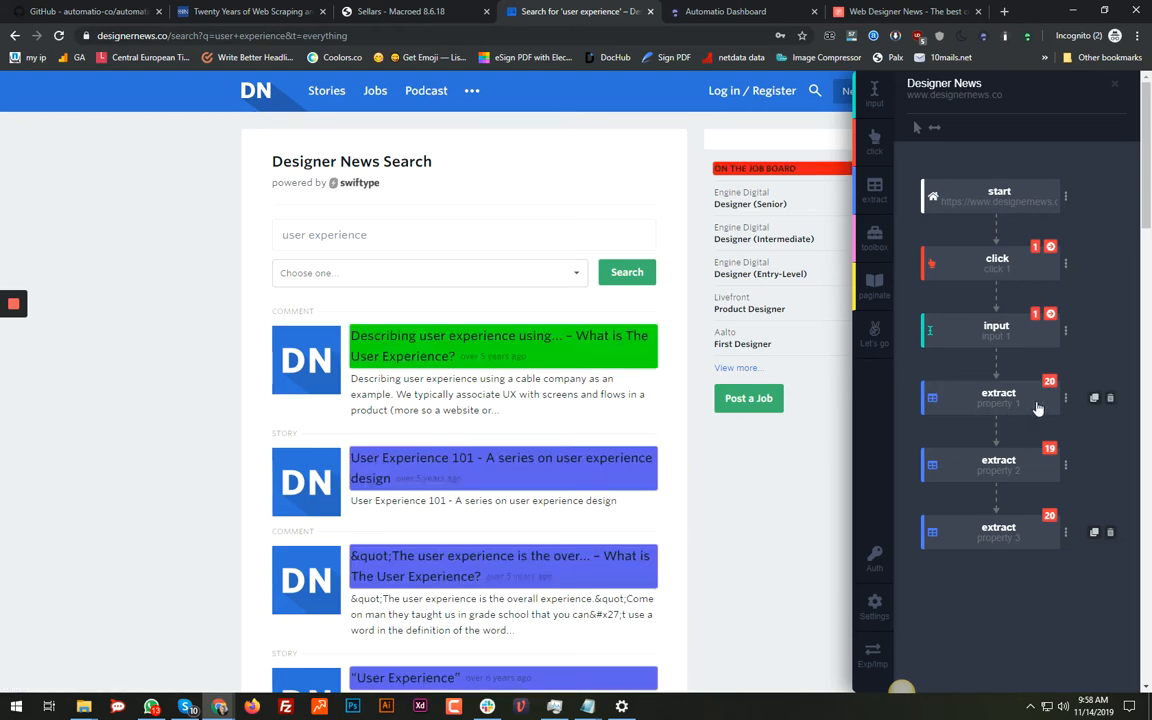
Duplicate the title extract action and set the copy to extract Link (href)
{"action": "left_click", "coordinate": [1094, 399]}
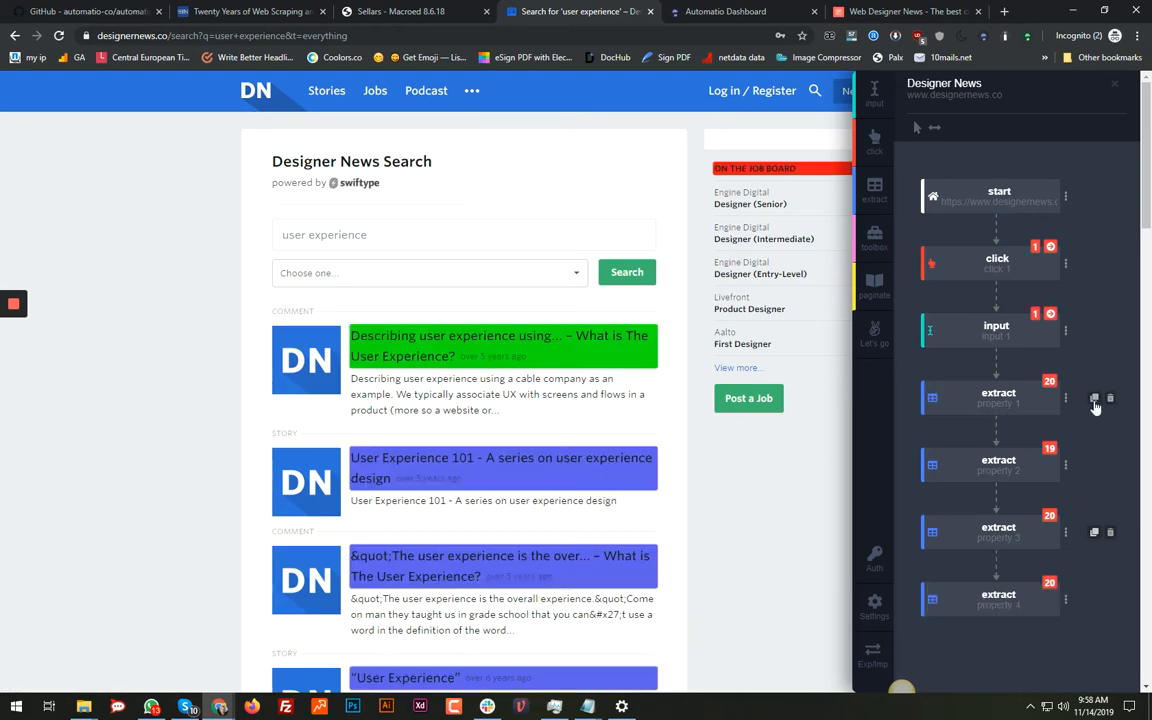
{"action": "left_click", "coordinate": [1065, 599]}
{"action": "scroll", "coordinate": [1066, 609], "scroll_direction": "down", "scroll_amount": 1}
{"action": "scroll", "coordinate": [1062, 608], "scroll_direction": "down", "scroll_amount": 1}
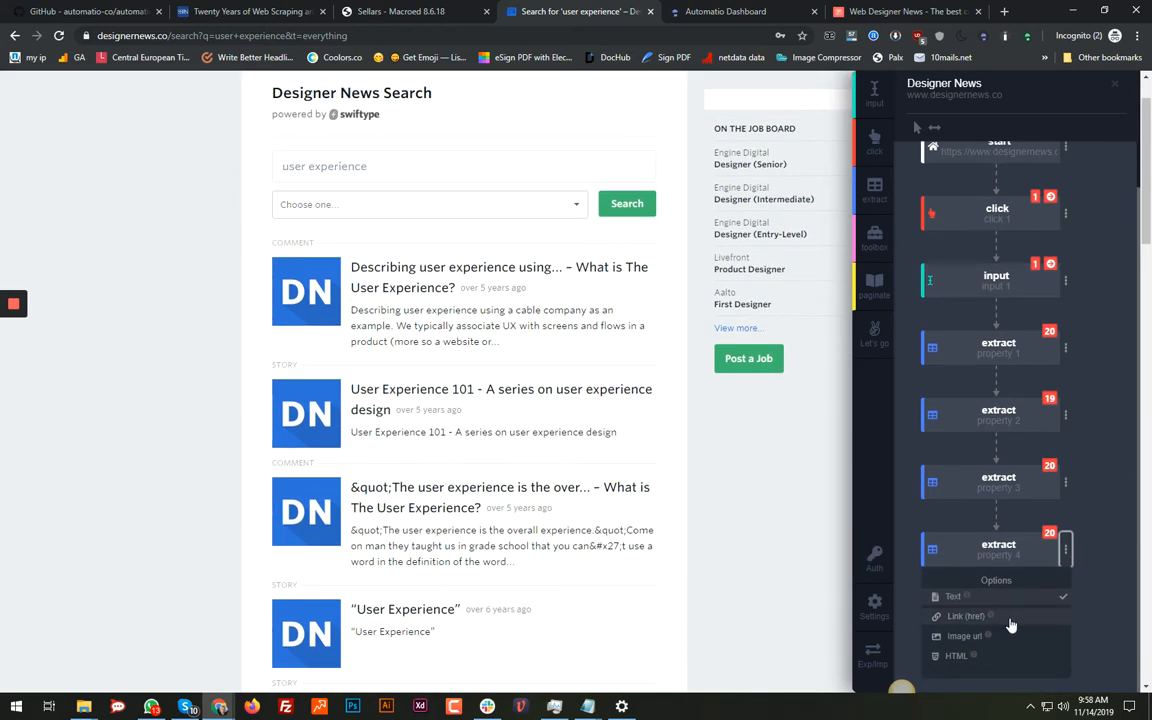
{"action": "left_click", "coordinate": [1011, 620]}
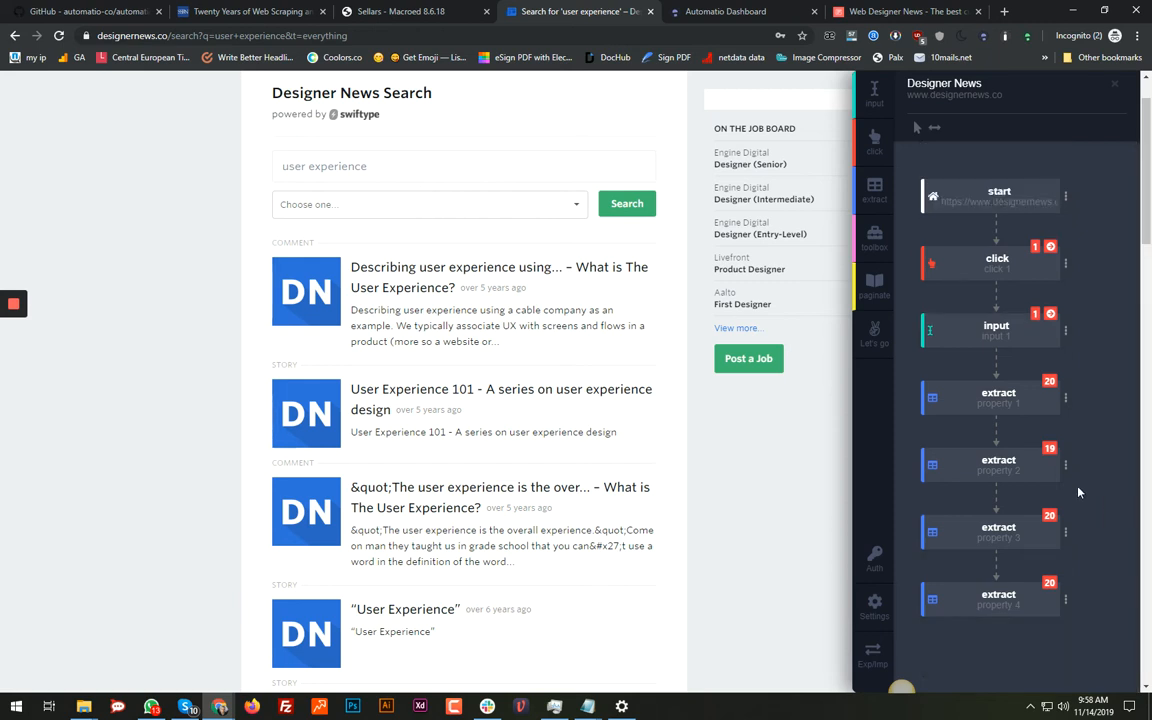
Rename the first extract action as "title" and the second extract action as "date"
{"action": "left_click", "coordinate": [999, 405]}
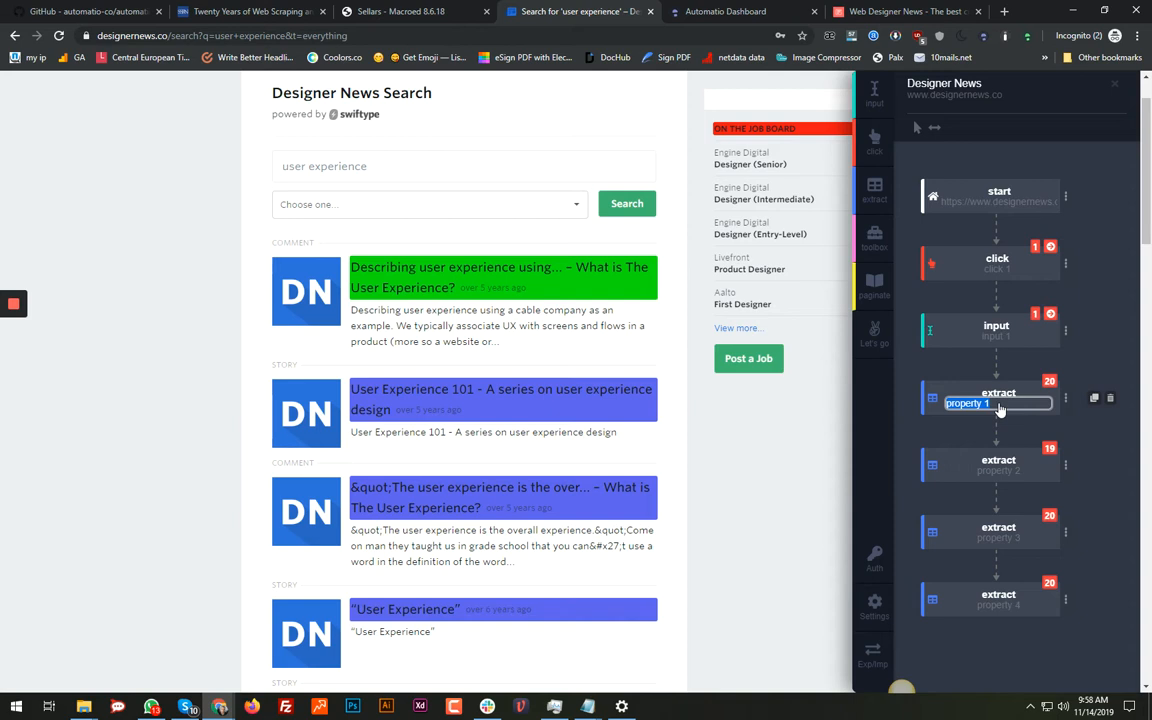
{"action": "type", "text": "title"}
{"action": "key", "text": "Return"}
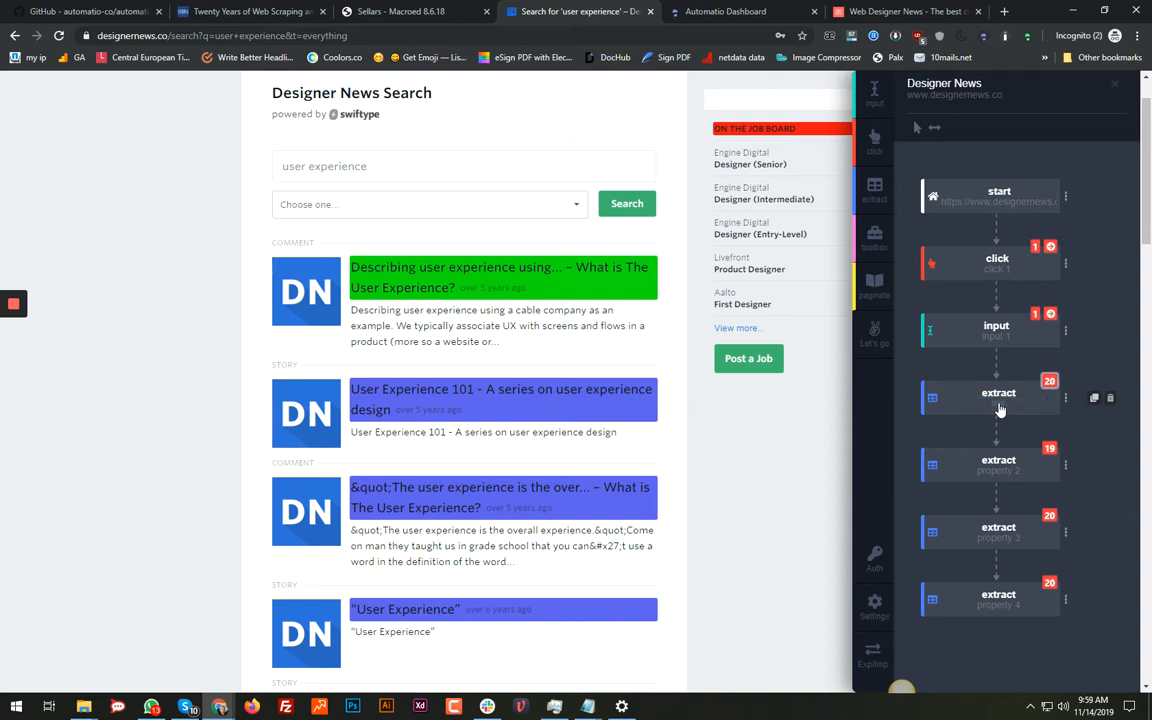
{"action": "left_click", "coordinate": [997, 478]}
{"action": "type", "text": "d"}
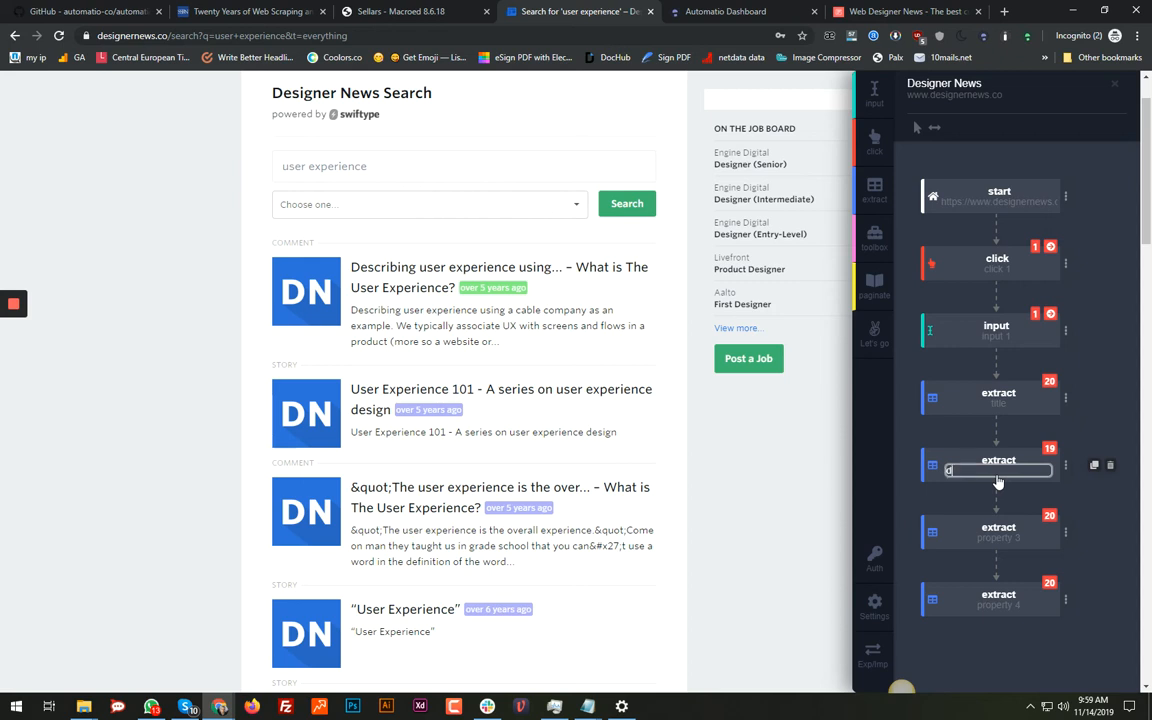
{"action": "type", "text": "ate"}
{"action": "key", "text": "Return"}
Rename the third extract action as "description" and the fourth extract action as "url"
{"action": "left_click", "coordinate": [987, 540]}
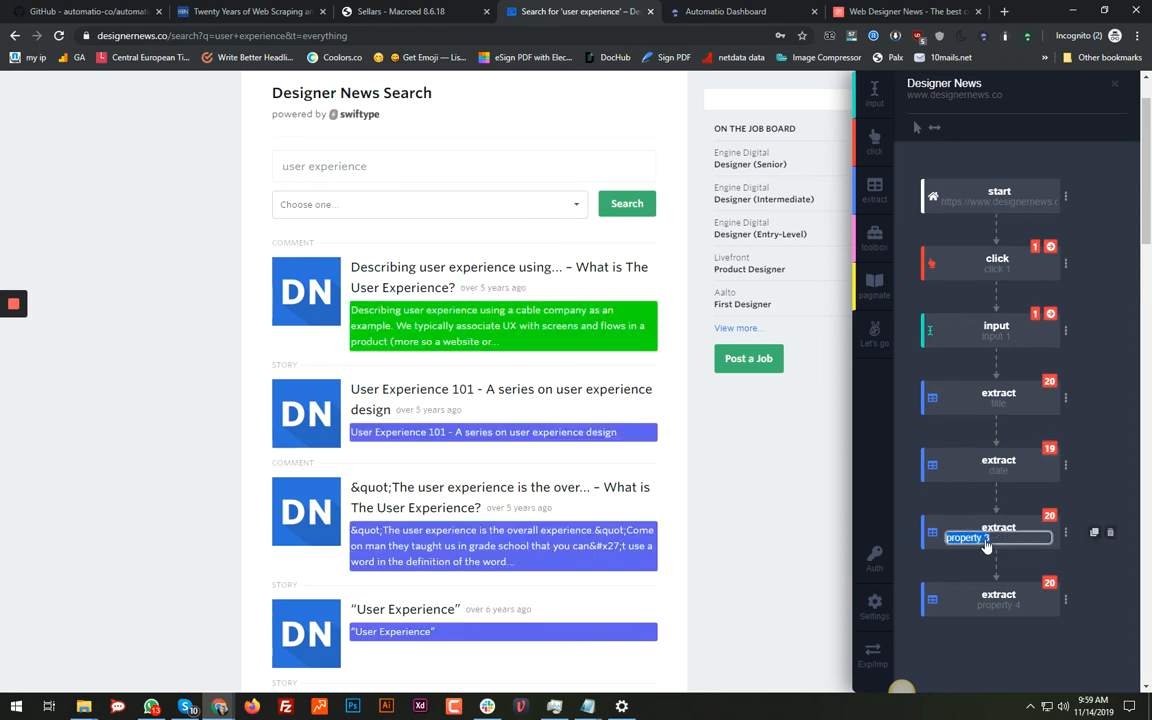
{"action": "type", "text": "description"}
{"action": "key", "text": "Return"}
{"action": "left_click", "coordinate": [1008, 605]}
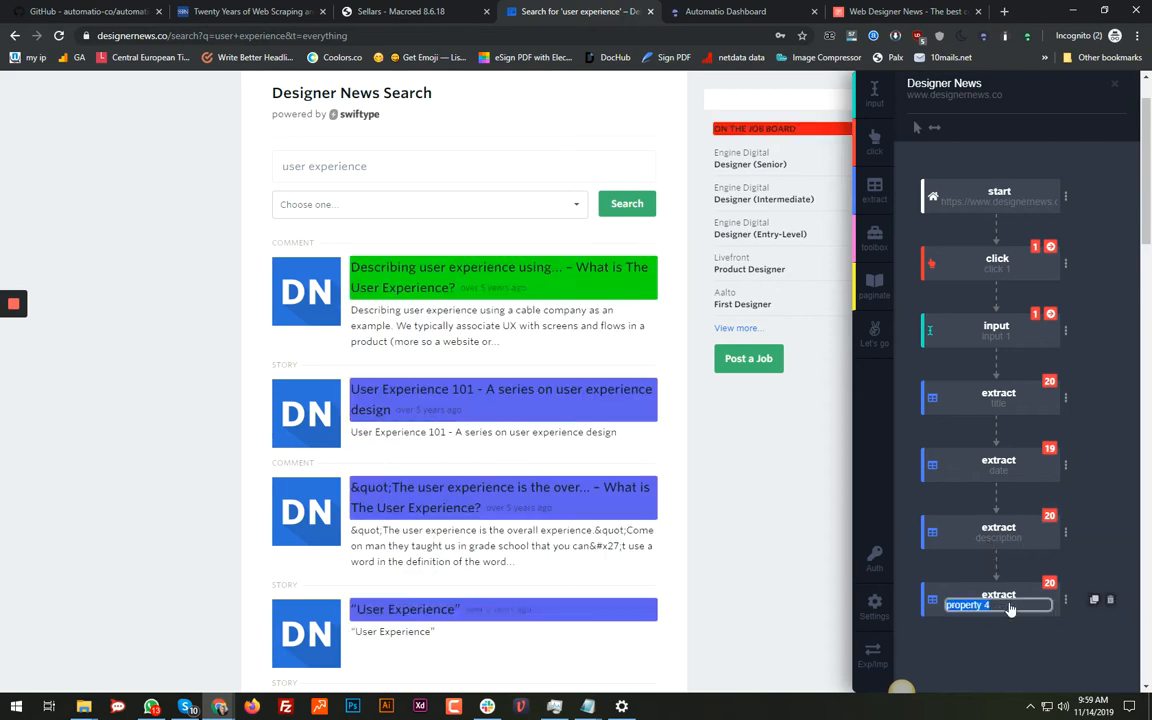
{"action": "type", "text": "url"}
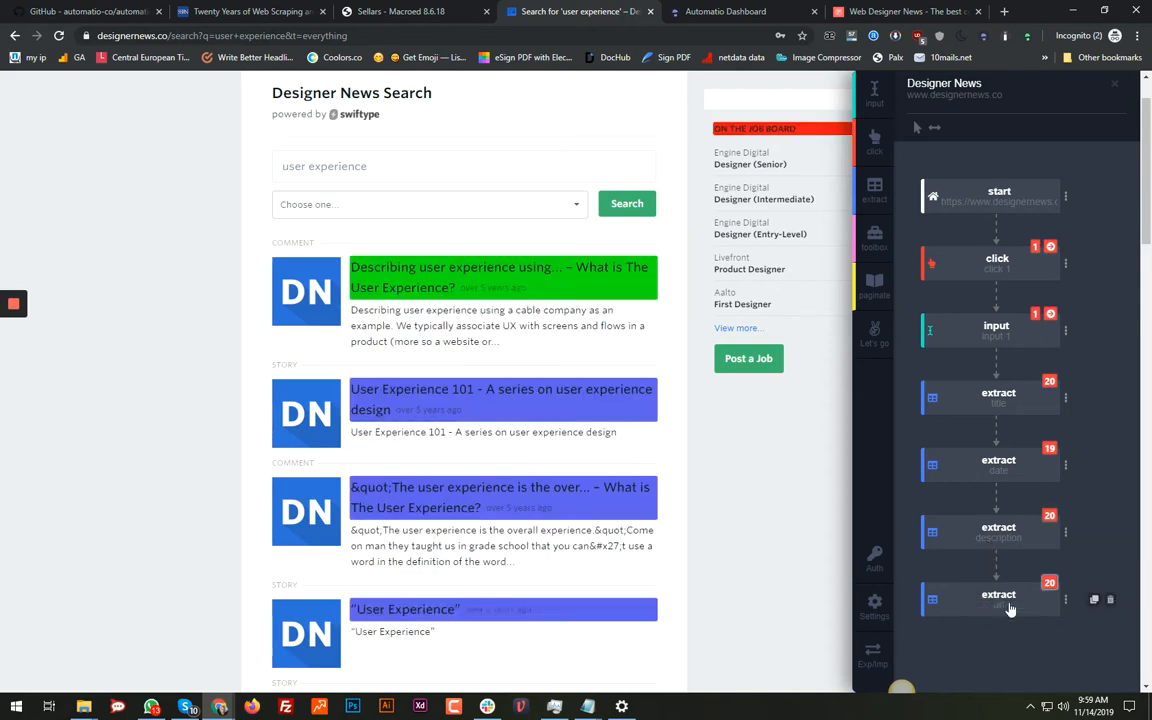
{"action": "key", "text": "Return"}
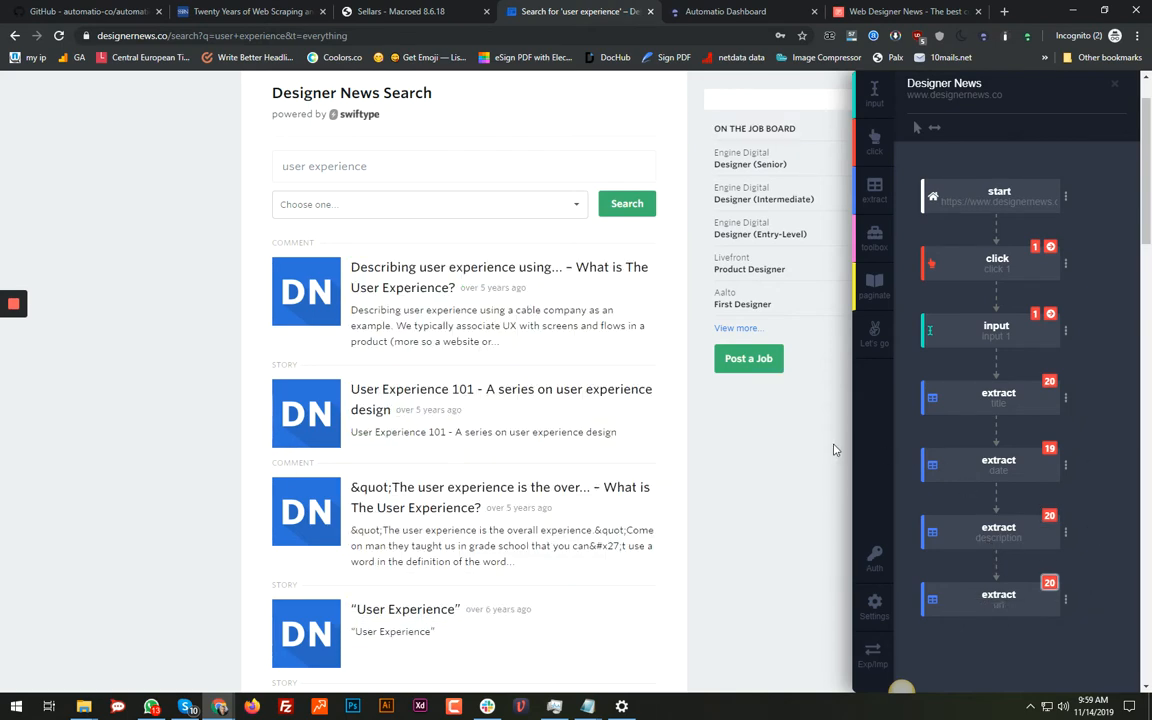
Add a paginate action that targets the "Next page" link below the search results
{"action": "scroll", "coordinate": [790, 406], "scroll_direction": "down", "scroll_amount": 20}
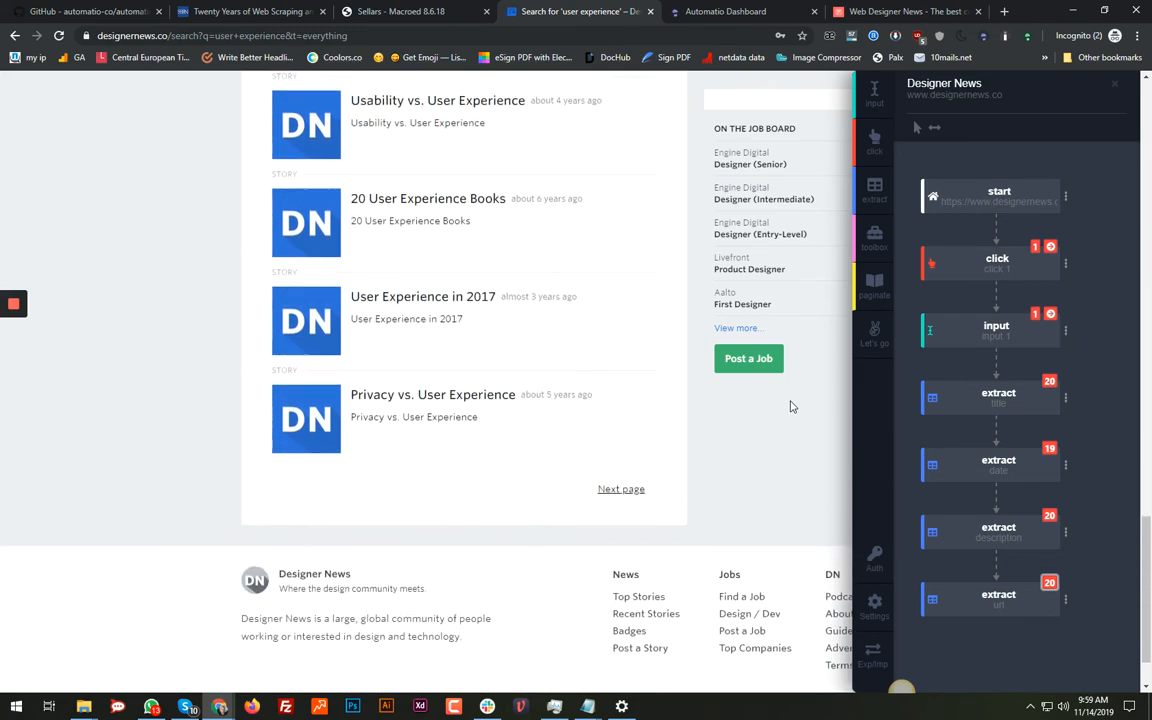
{"action": "scroll", "coordinate": [790, 406], "scroll_direction": "down", "scroll_amount": 2}
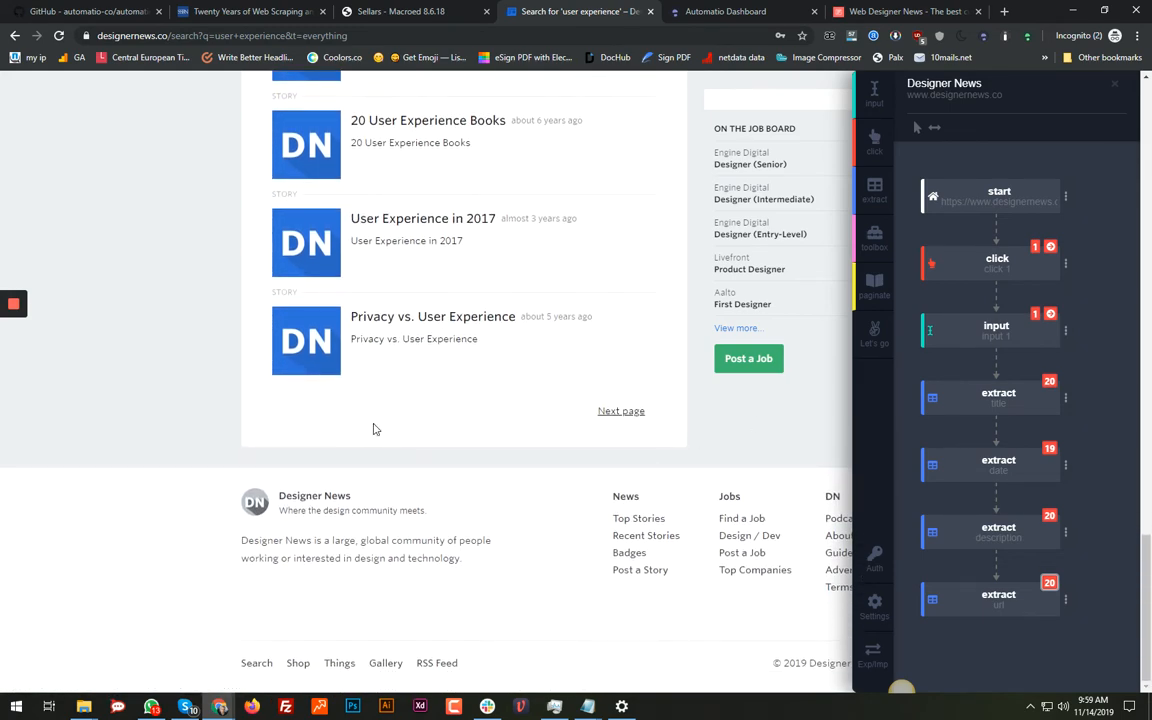
{"action": "scroll", "coordinate": [514, 406], "scroll_direction": "up", "scroll_amount": 5}
{"action": "scroll", "coordinate": [514, 406], "scroll_direction": "down", "scroll_amount": 2}
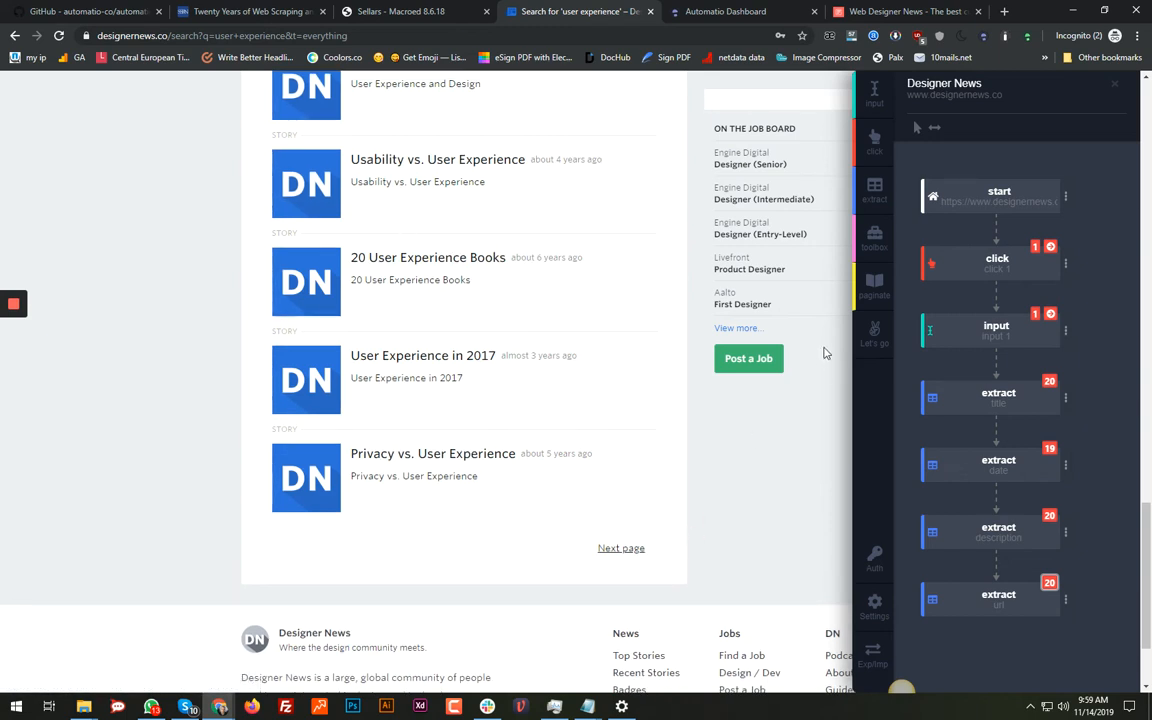
{"action": "left_click", "coordinate": [874, 279]}
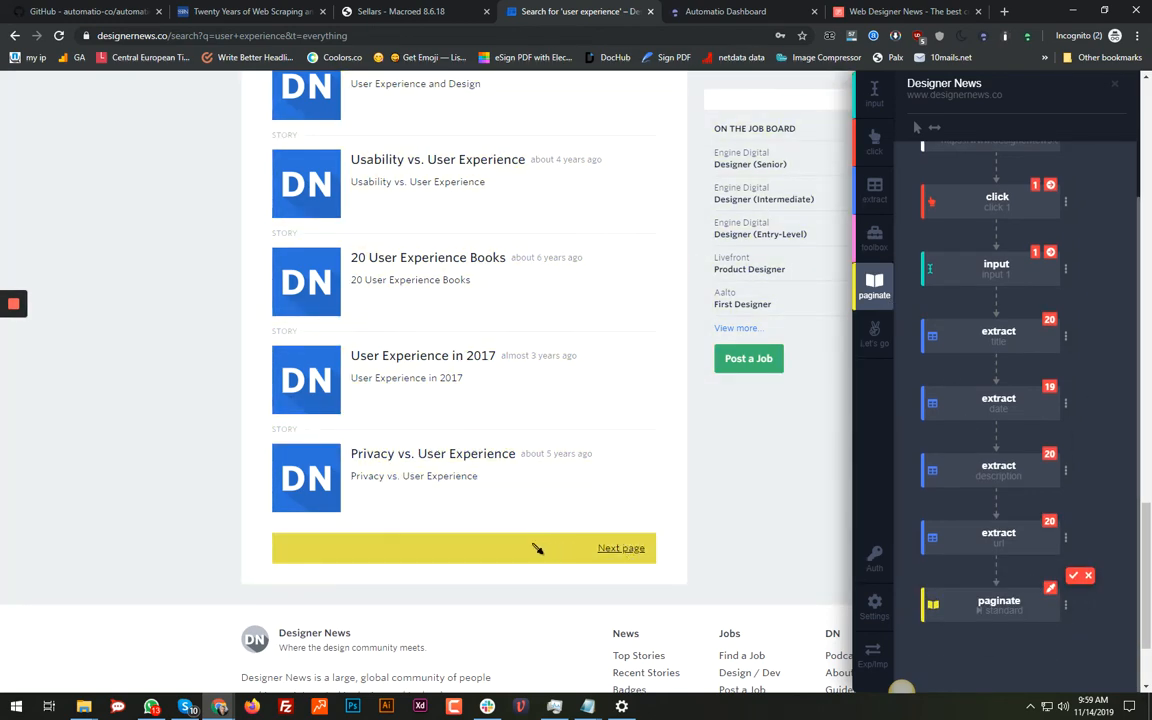
{"action": "left_click", "coordinate": [610, 553]}
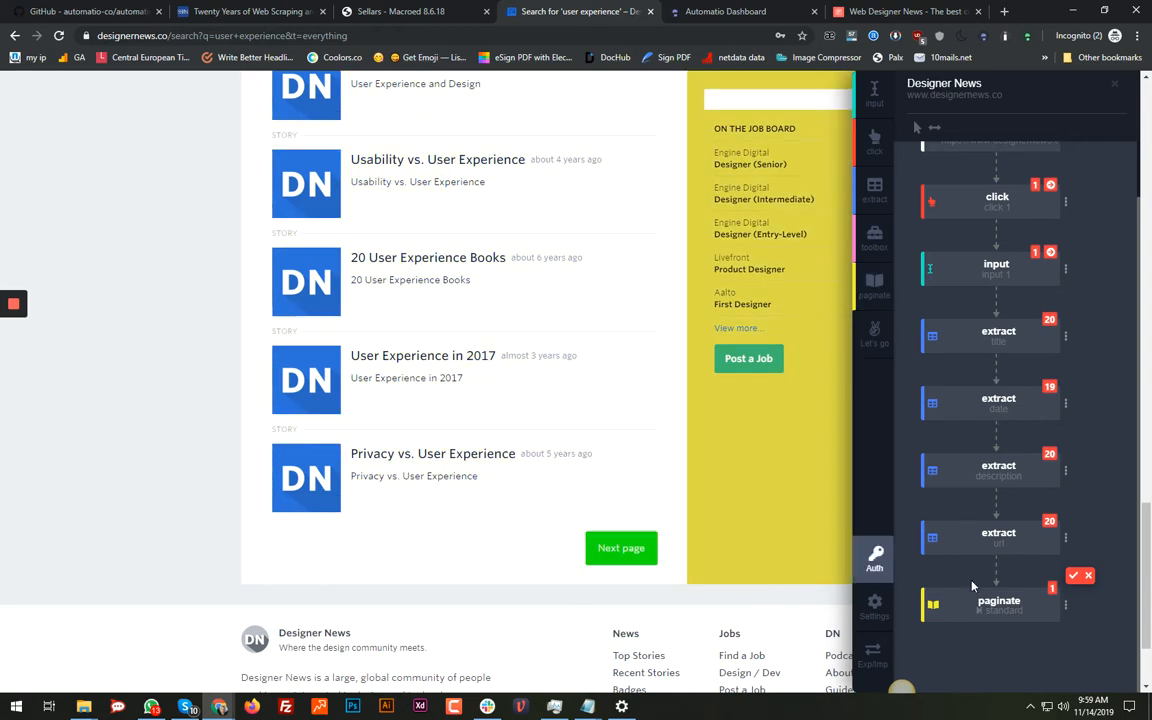
{"action": "left_click", "coordinate": [1073, 580]}
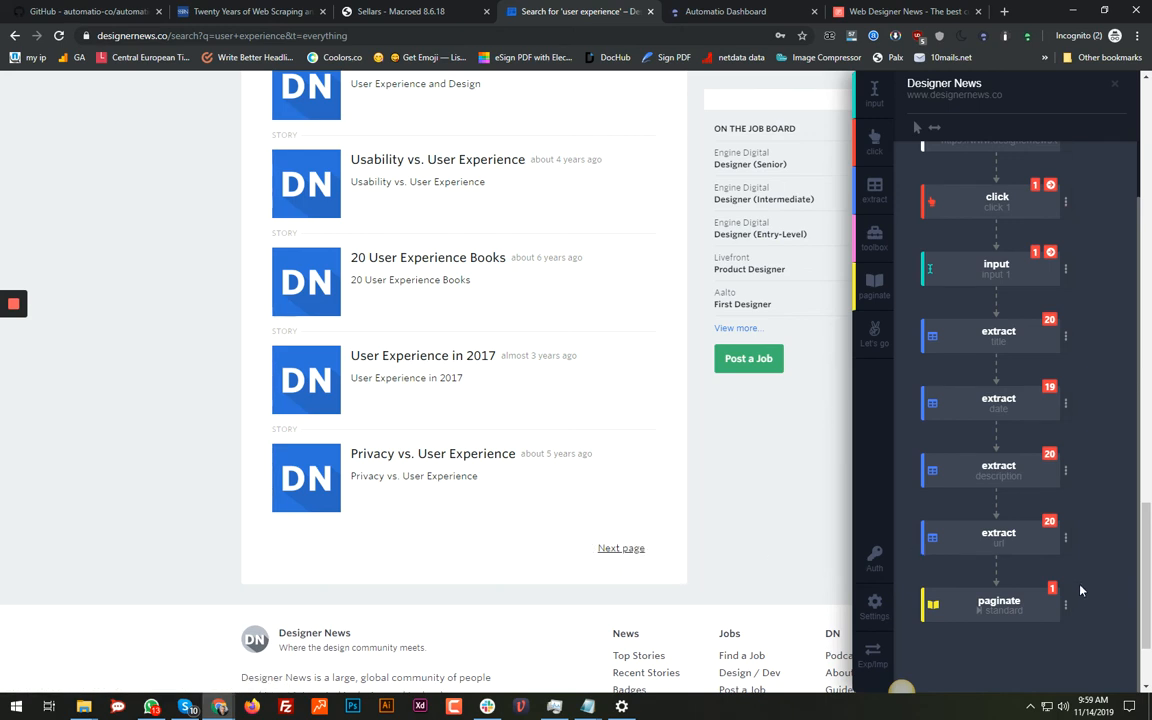
Increase the number of pages in the paginate action's settings, keeping the Standard option
{"action": "mouse_move", "coordinate": [1070, 610]}
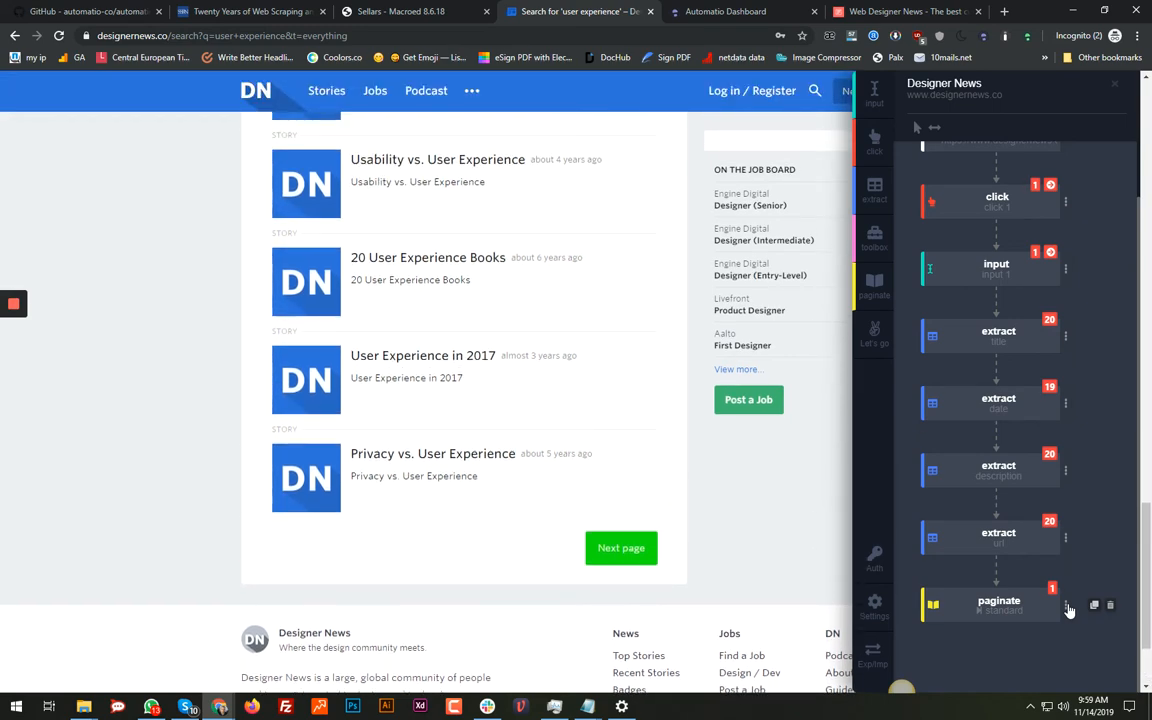
{"action": "left_click", "coordinate": [1066, 606]}
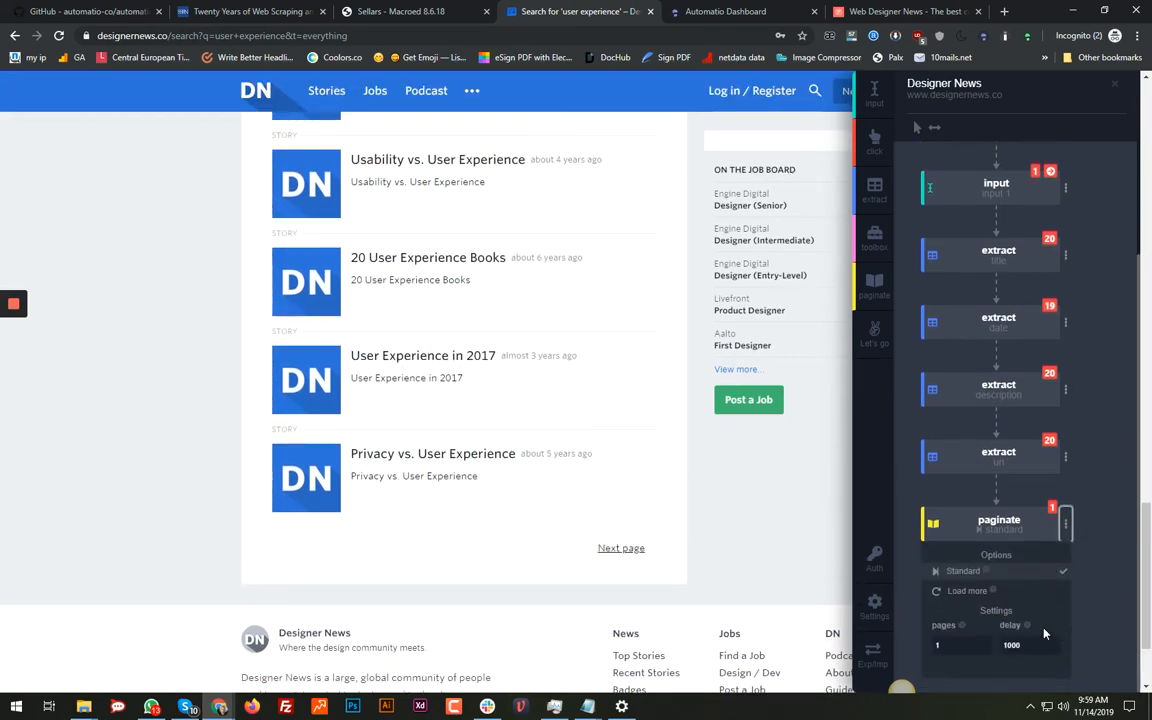
{"action": "left_click", "coordinate": [985, 645]}
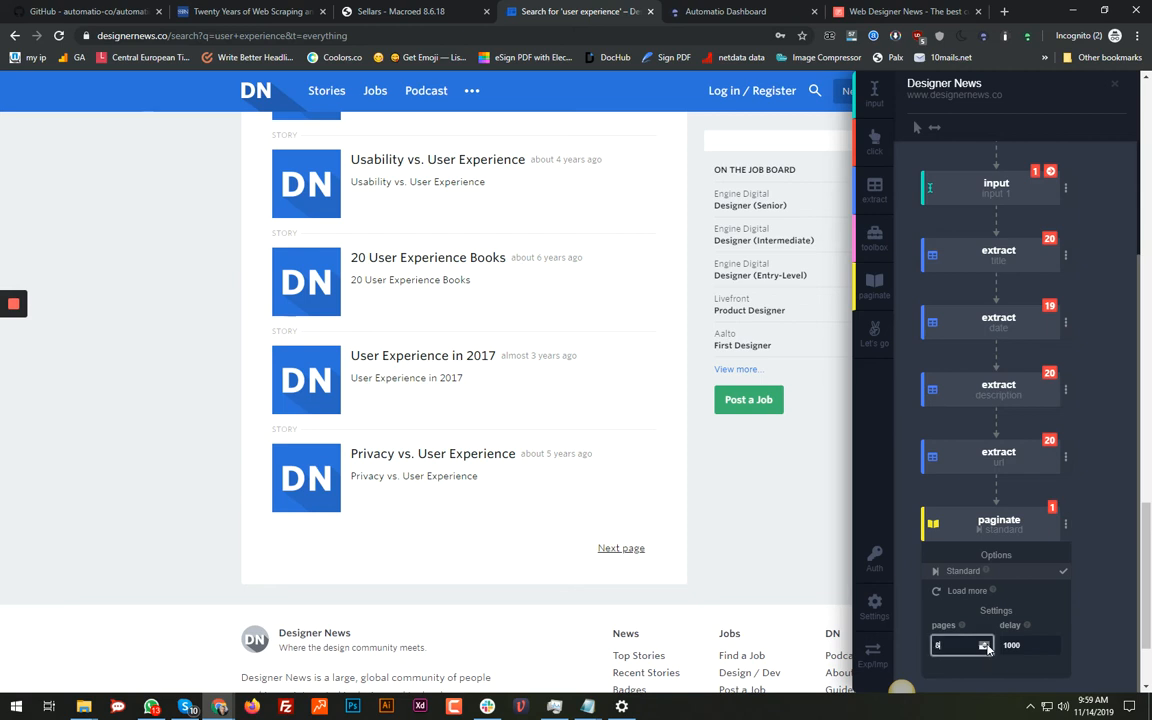
{"action": "left_click", "coordinate": [985, 643]}
{"action": "left_click", "coordinate": [985, 643]}
{"action": "left_click", "coordinate": [1086, 494]}
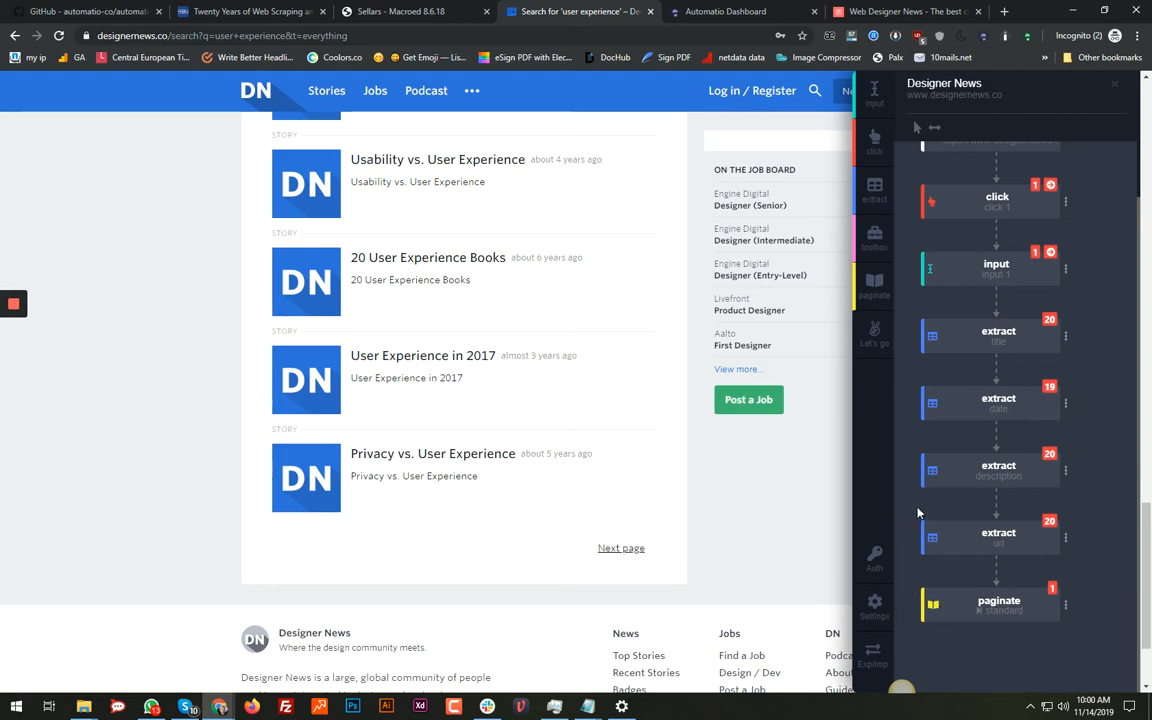
Link the paginate action back to the title extract action so that extraction repeats on every results page
{"action": "scroll", "coordinate": [400, 350], "scroll_direction": "up", "scroll_amount": 5}
{"action": "scroll", "coordinate": [400, 350], "scroll_direction": "up", "scroll_amount": 10}
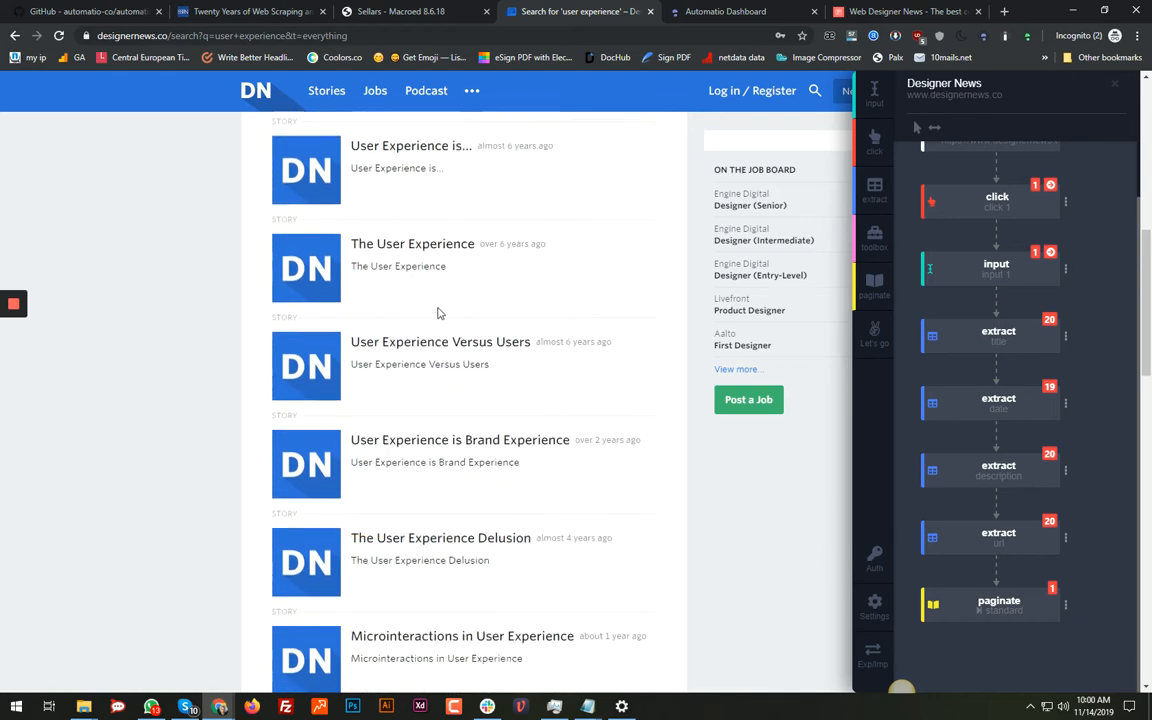
{"action": "scroll", "coordinate": [437, 314], "scroll_direction": "down", "scroll_amount": 8}
{"action": "scroll", "coordinate": [476, 386], "scroll_direction": "down", "scroll_amount": 8}
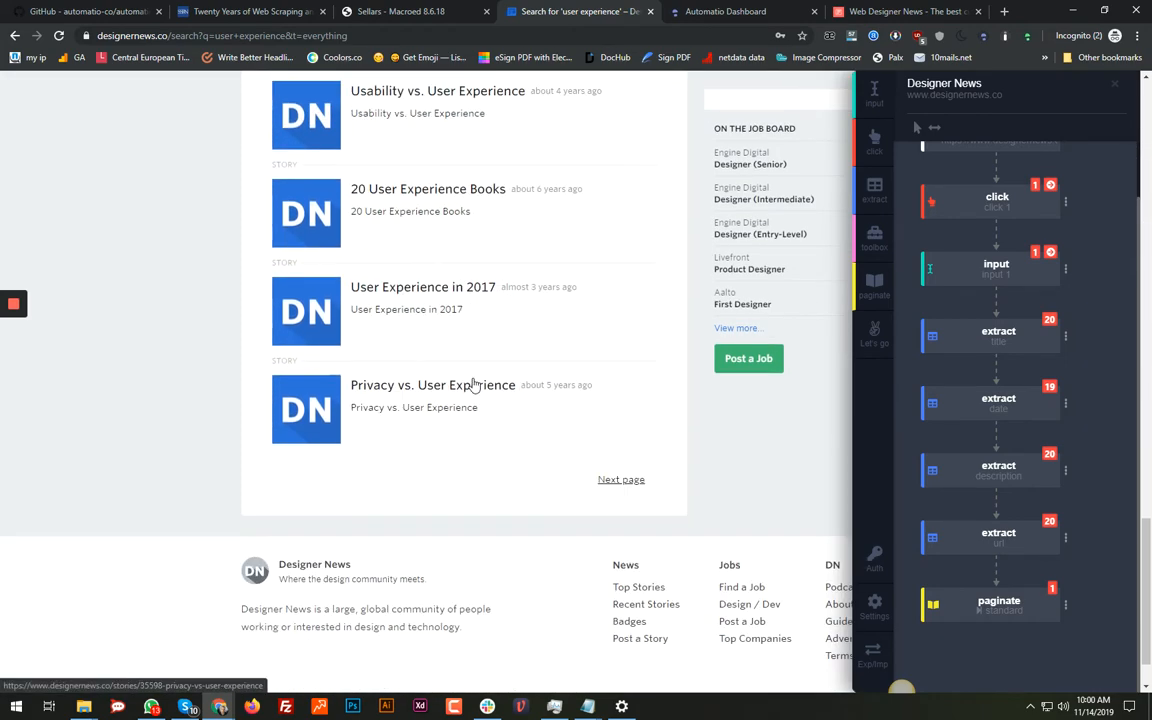
{"action": "scroll", "coordinate": [543, 391], "scroll_direction": "up", "scroll_amount": 2}
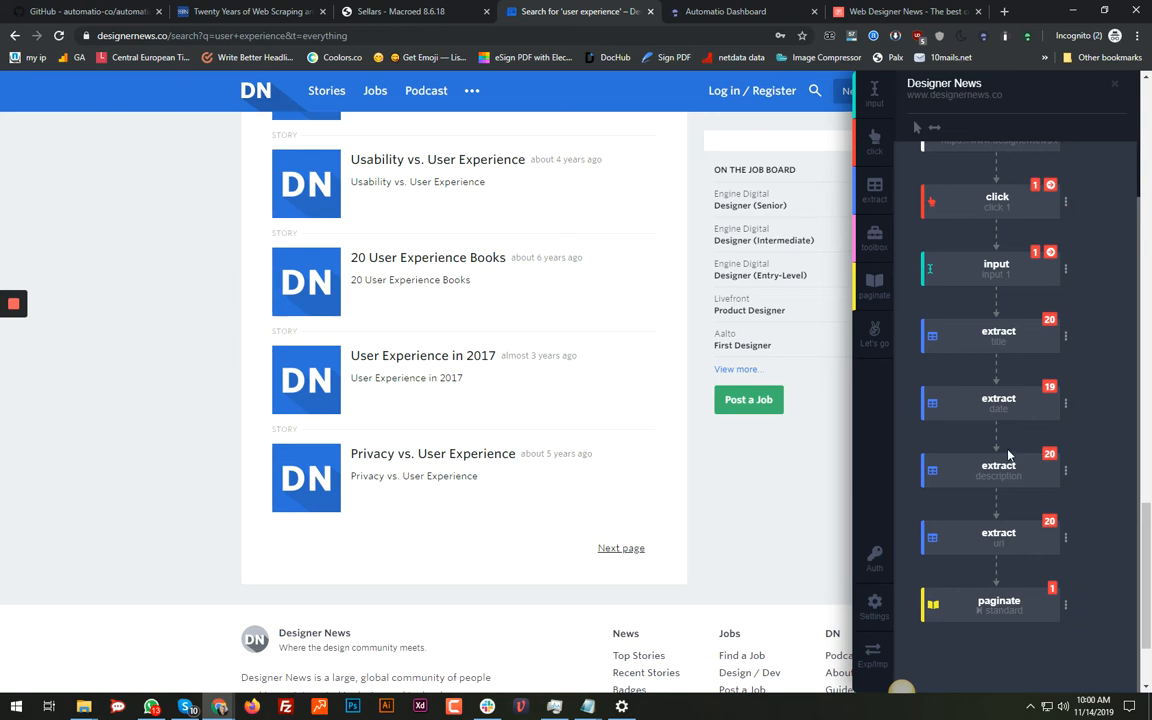
{"action": "scroll", "coordinate": [1008, 458], "scroll_direction": "up", "scroll_amount": 1}
{"action": "scroll", "coordinate": [1008, 456], "scroll_direction": "down", "scroll_amount": 1}
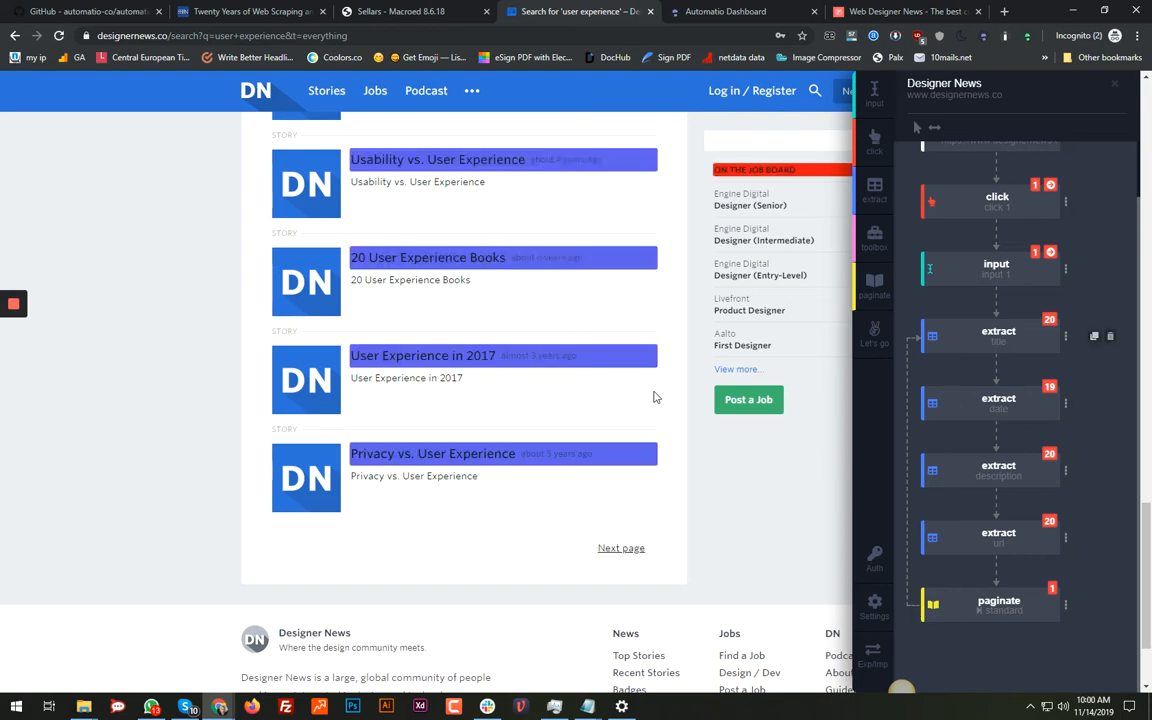
{"action": "scroll", "coordinate": [590, 412], "scroll_direction": "up", "scroll_amount": 20}
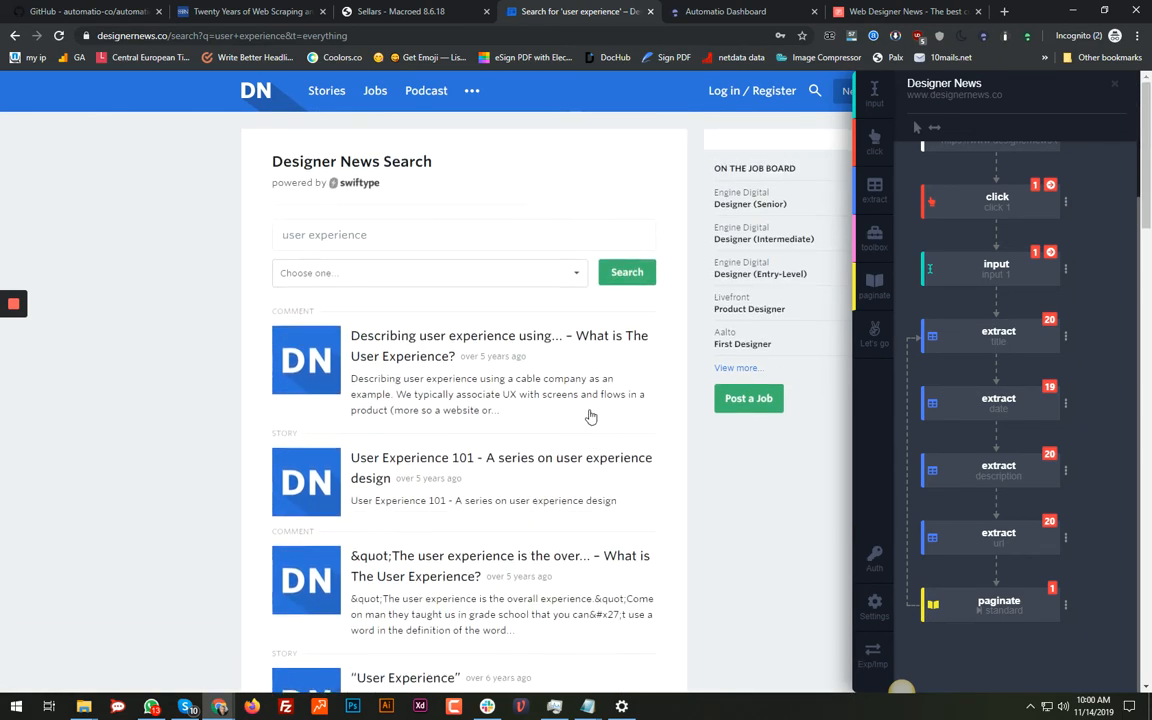
{"action": "scroll", "coordinate": [1012, 337], "scroll_direction": "up", "scroll_amount": 1}
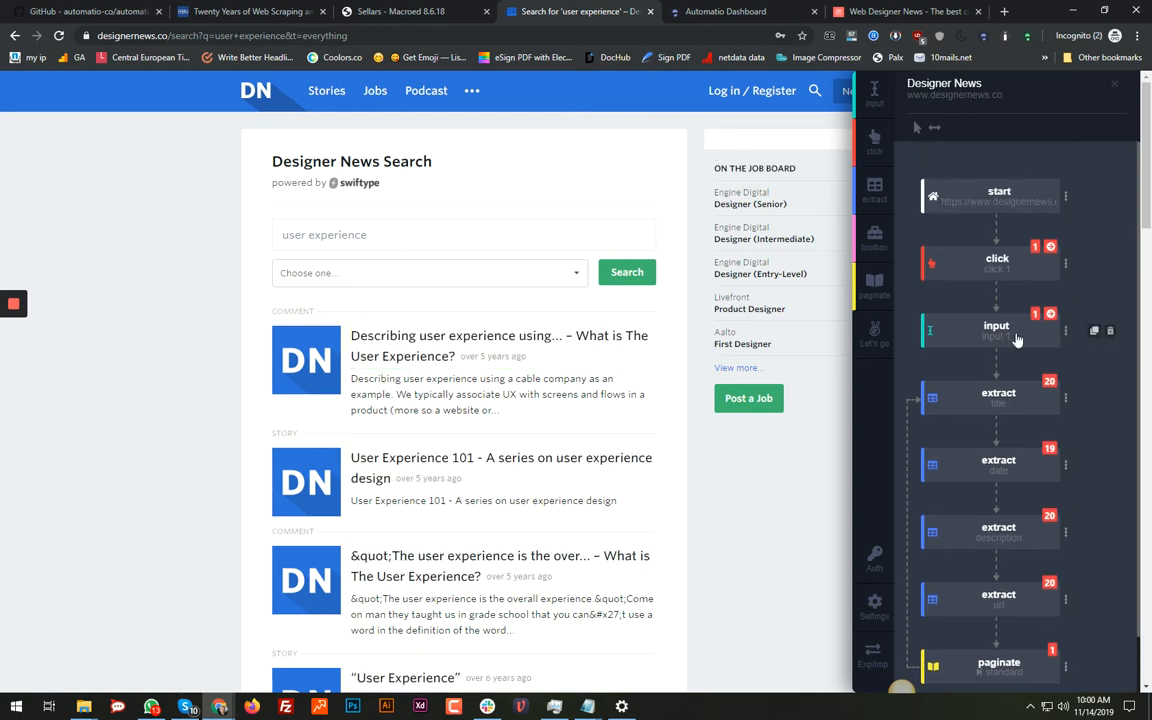
{"action": "left_click", "coordinate": [1015, 204]}
{"action": "left_click", "coordinate": [1094, 211]}
{"action": "scroll", "coordinate": [1091, 379], "scroll_direction": "down", "scroll_amount": 1}
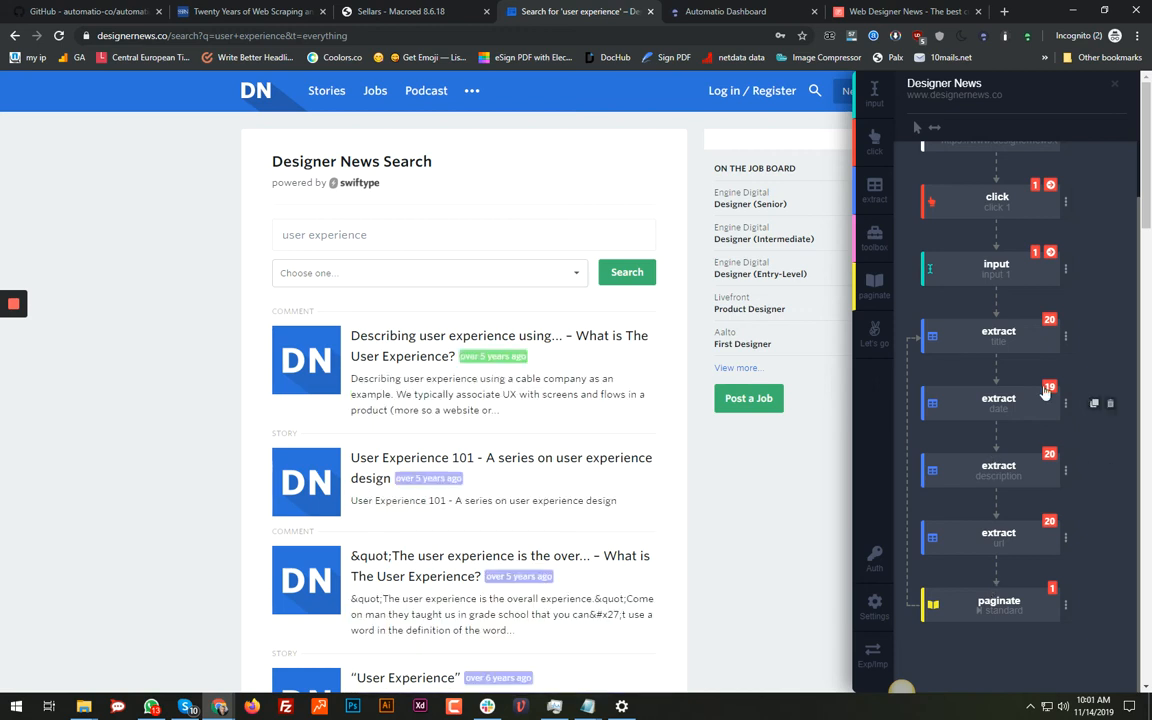
Create and run the bot, and open its Designer News instance in the Automatio Dashboard
{"action": "left_click", "coordinate": [875, 333]}
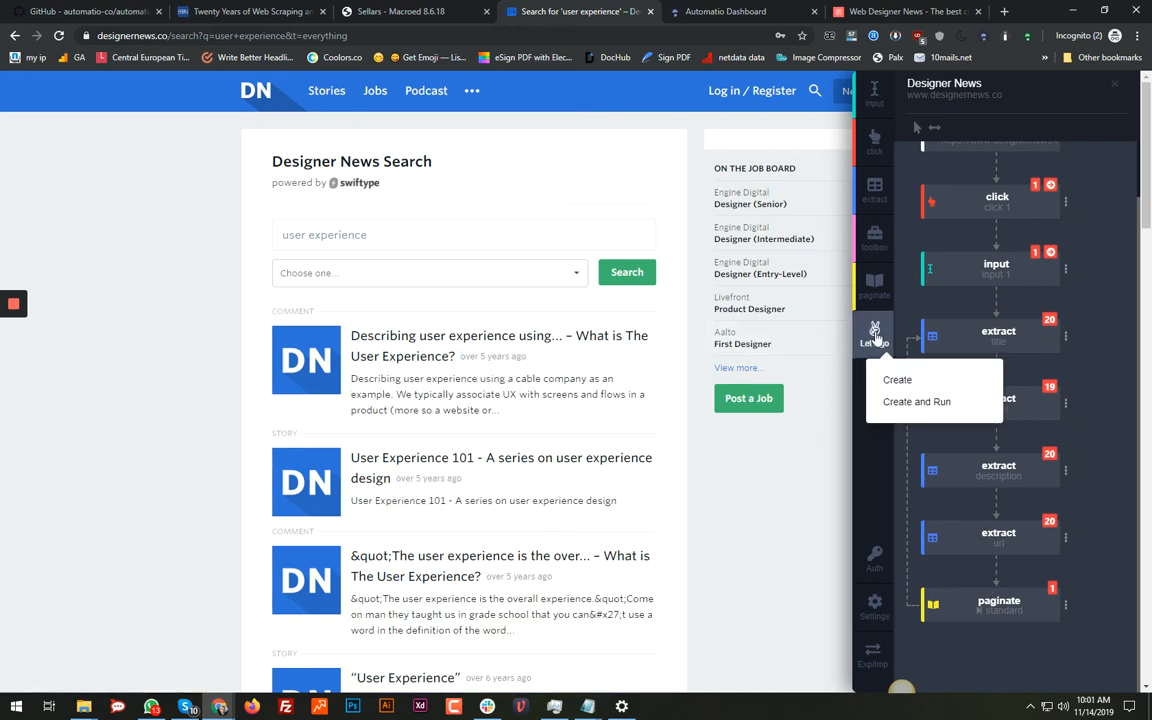
{"action": "left_click", "coordinate": [910, 405]}
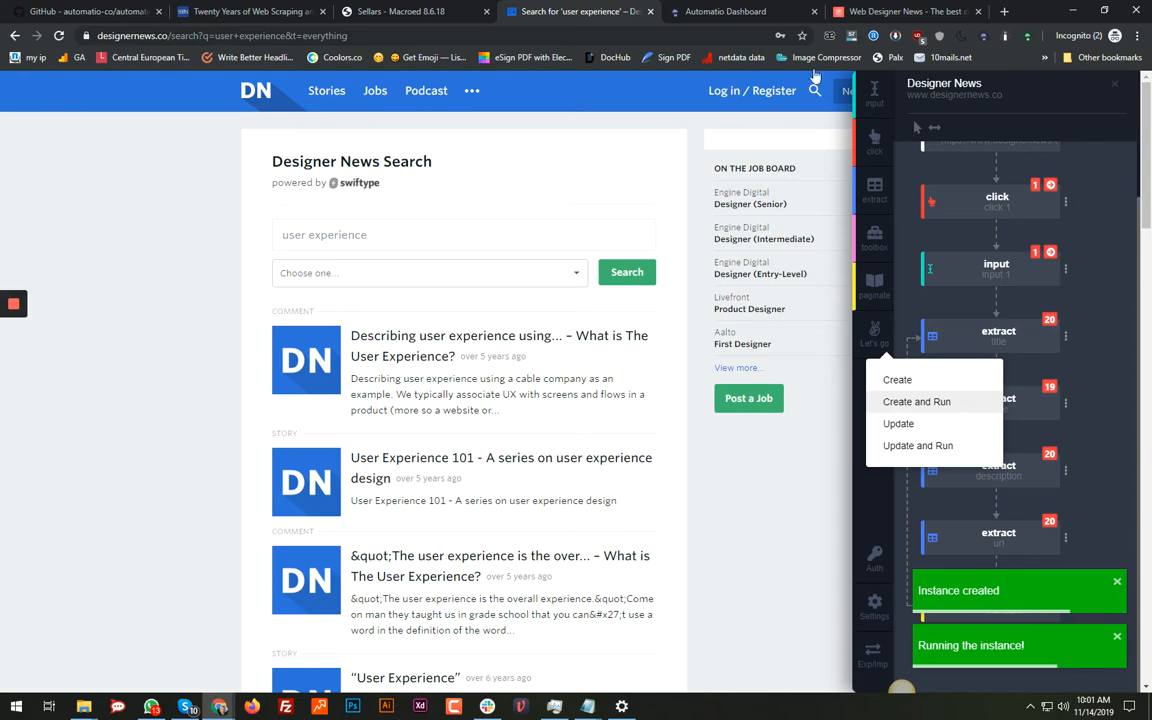
{"action": "left_click", "coordinate": [714, 14]}
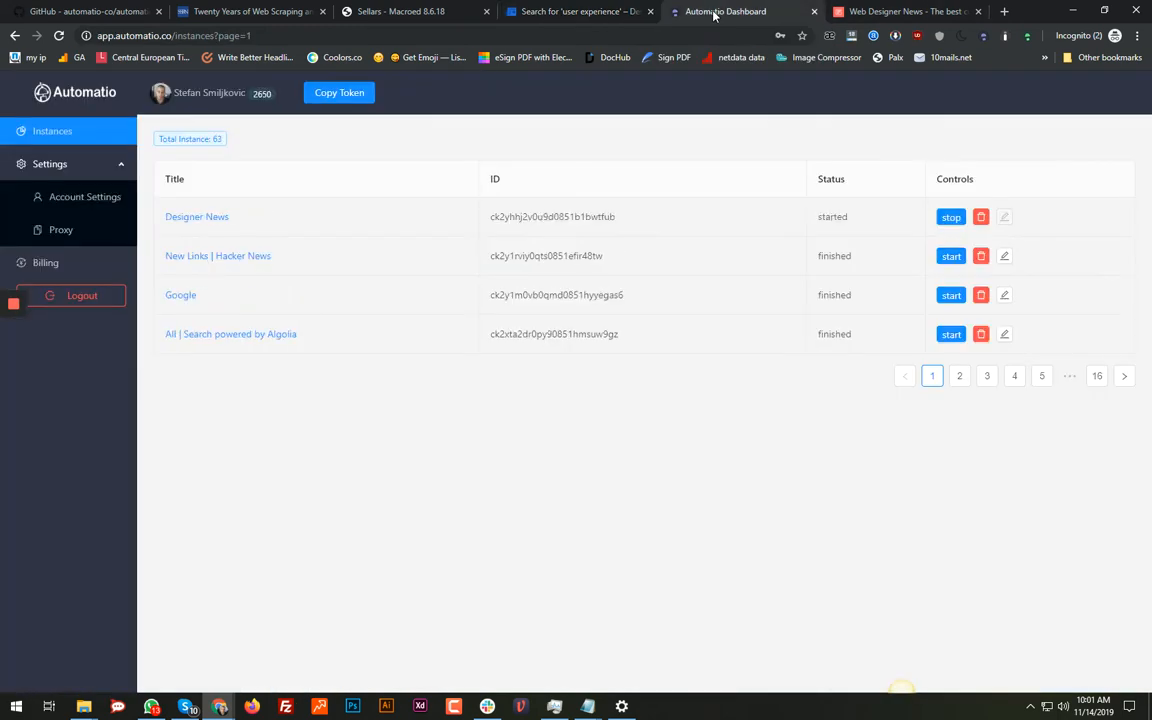
{"action": "left_click", "coordinate": [189, 218]}
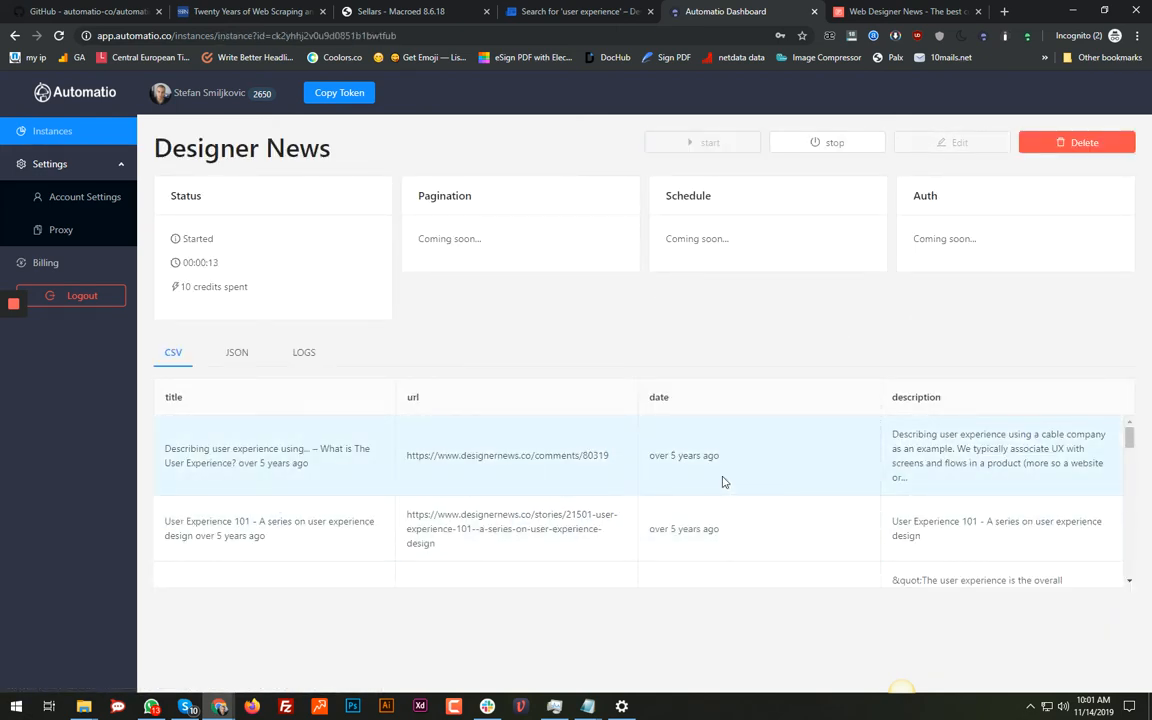
Examine the extracted title, url, date and description rows in the instance's CSV data, and check the run's logs
{"action": "scroll", "coordinate": [724, 482], "scroll_direction": "down", "scroll_amount": 10}
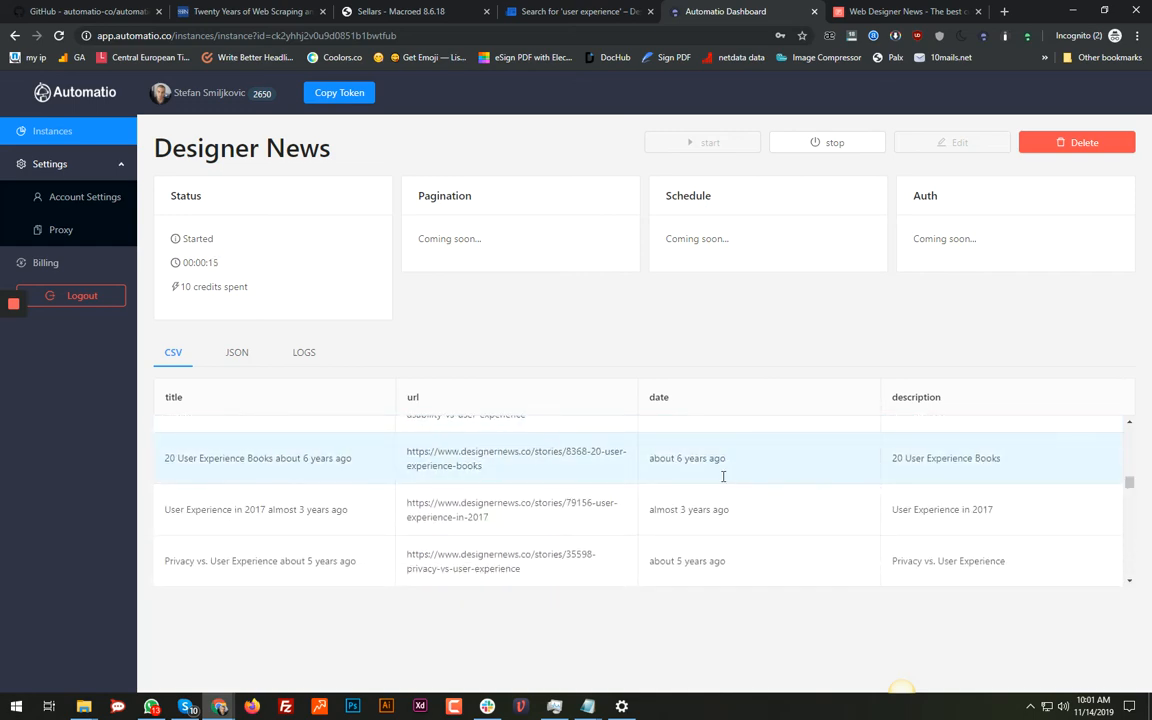
{"action": "scroll", "coordinate": [1003, 482], "scroll_direction": "down", "scroll_amount": 5}
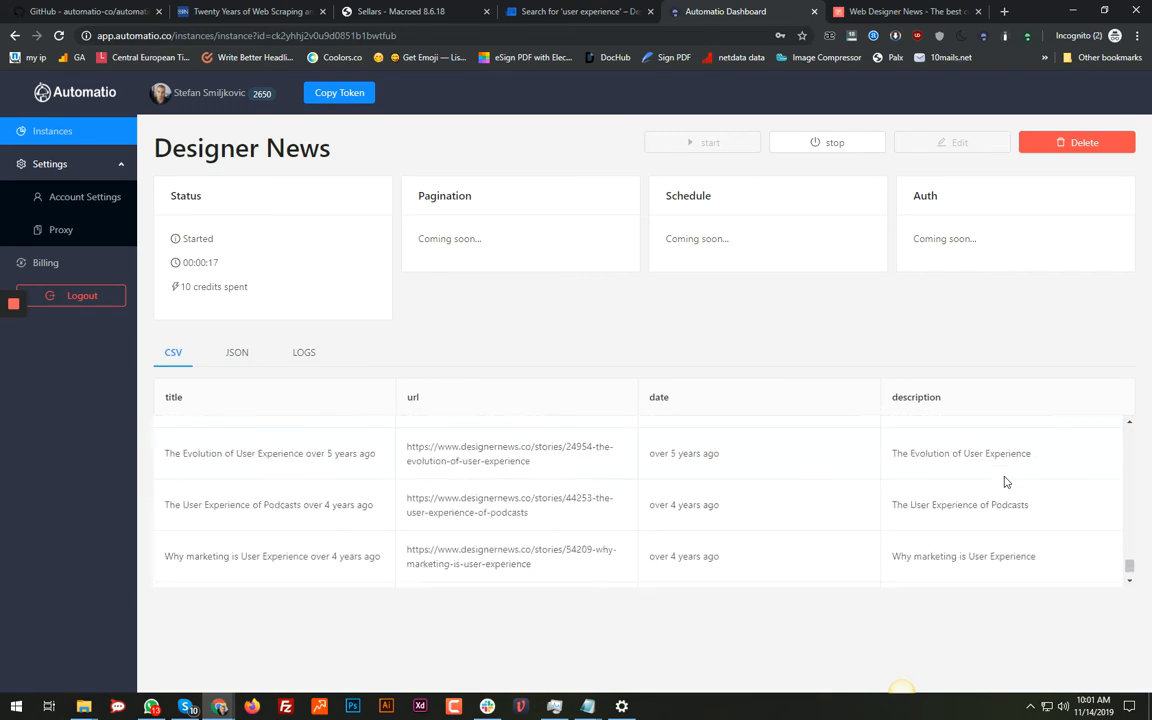
{"action": "scroll", "coordinate": [1005, 482], "scroll_direction": "down", "scroll_amount": 1}
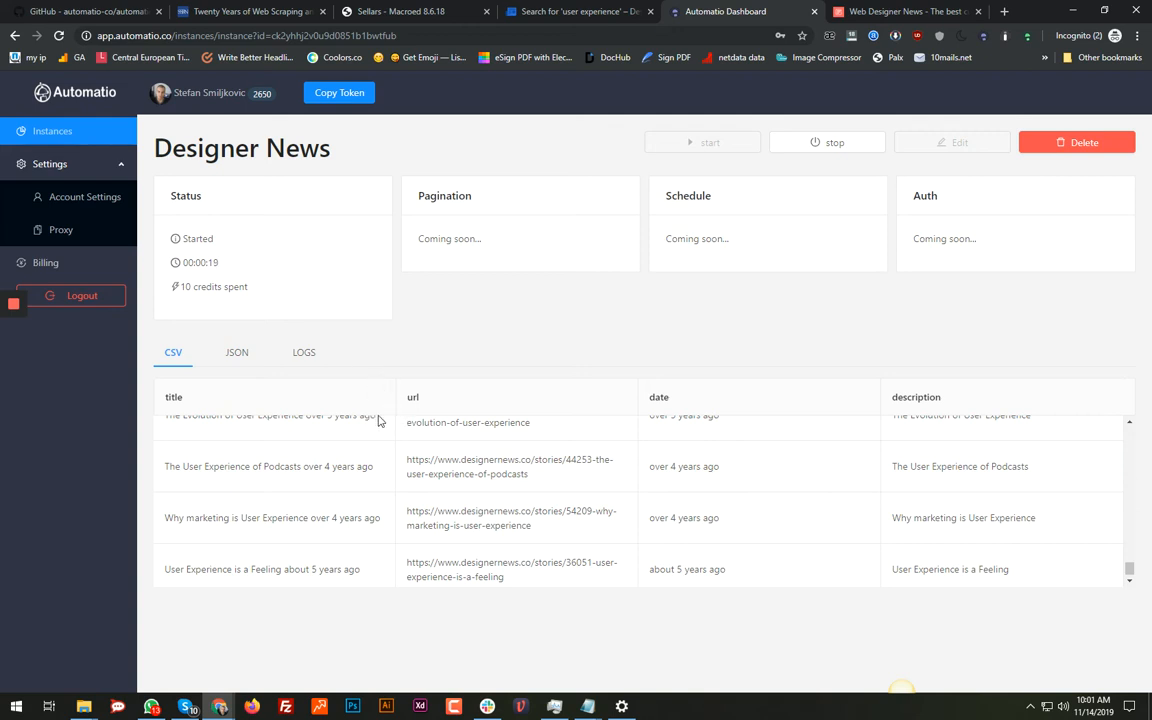
{"action": "left_click", "coordinate": [303, 360]}
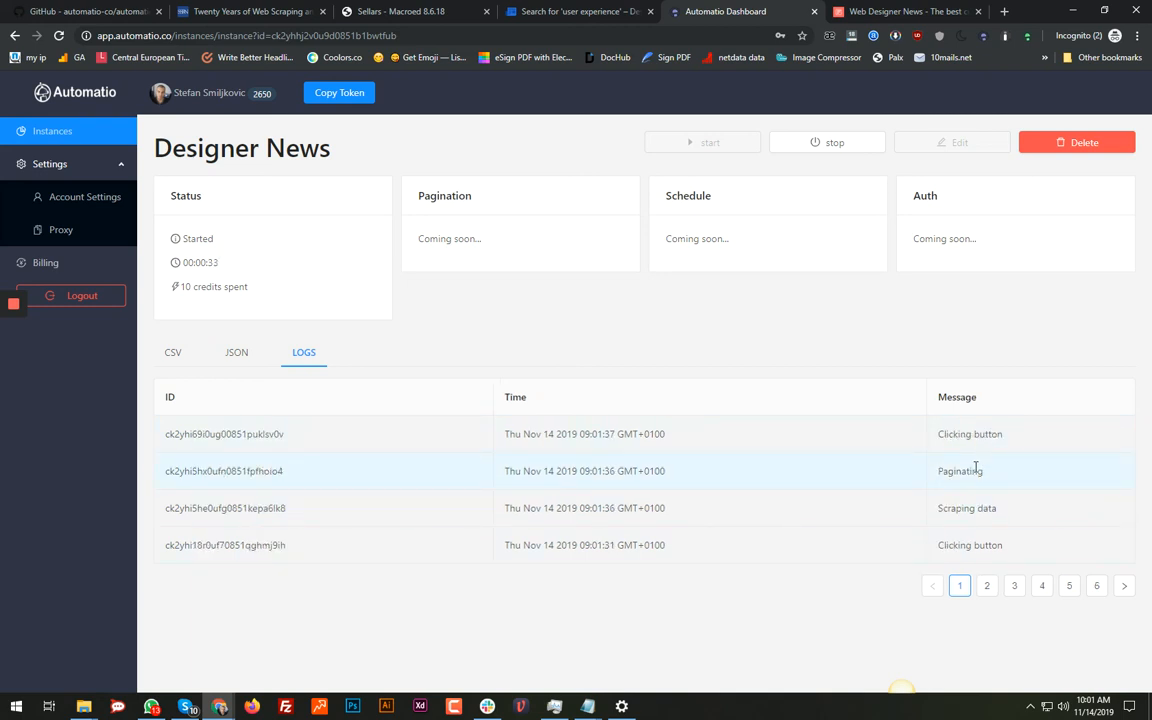
{"action": "left_click", "coordinate": [166, 352]}
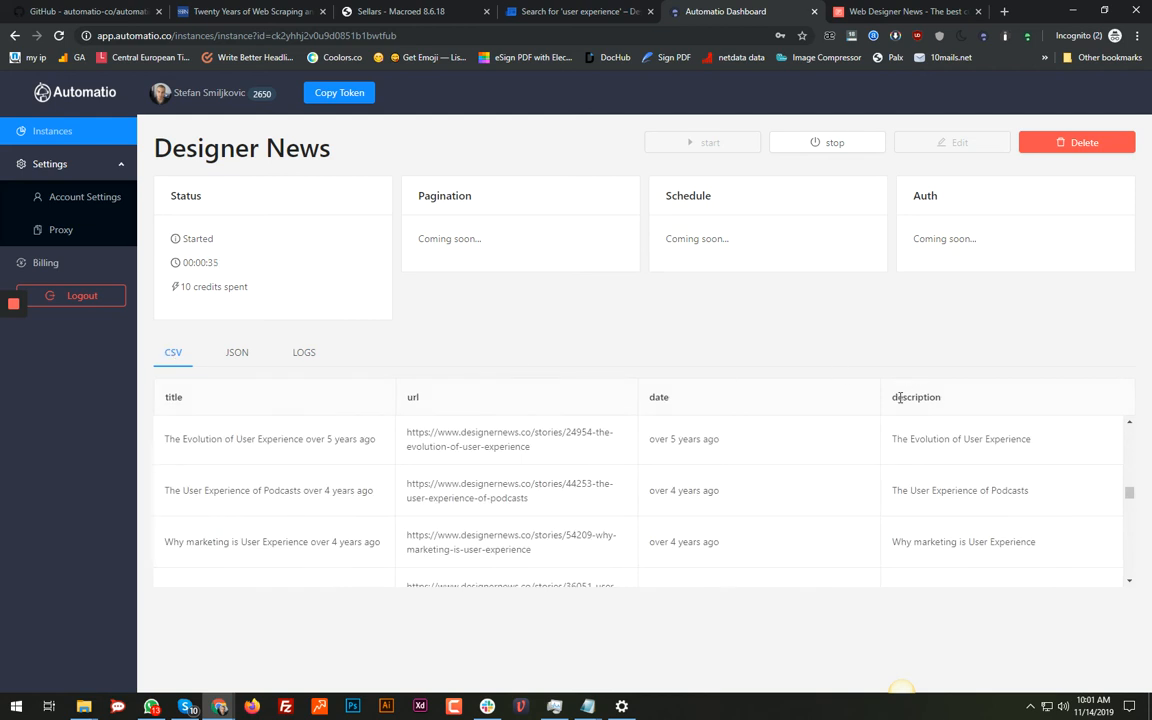
{"action": "scroll", "coordinate": [1105, 488], "scroll_direction": "down", "scroll_amount": 10}
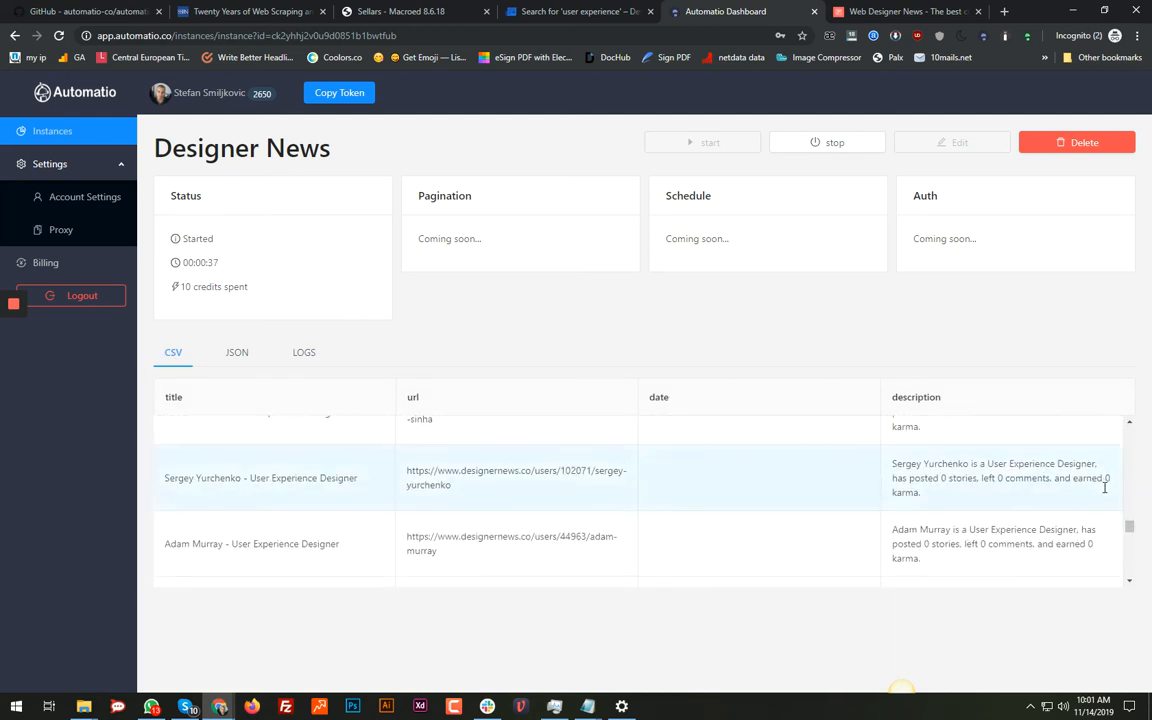
{"action": "scroll", "coordinate": [1105, 488], "scroll_direction": "down", "scroll_amount": 5}
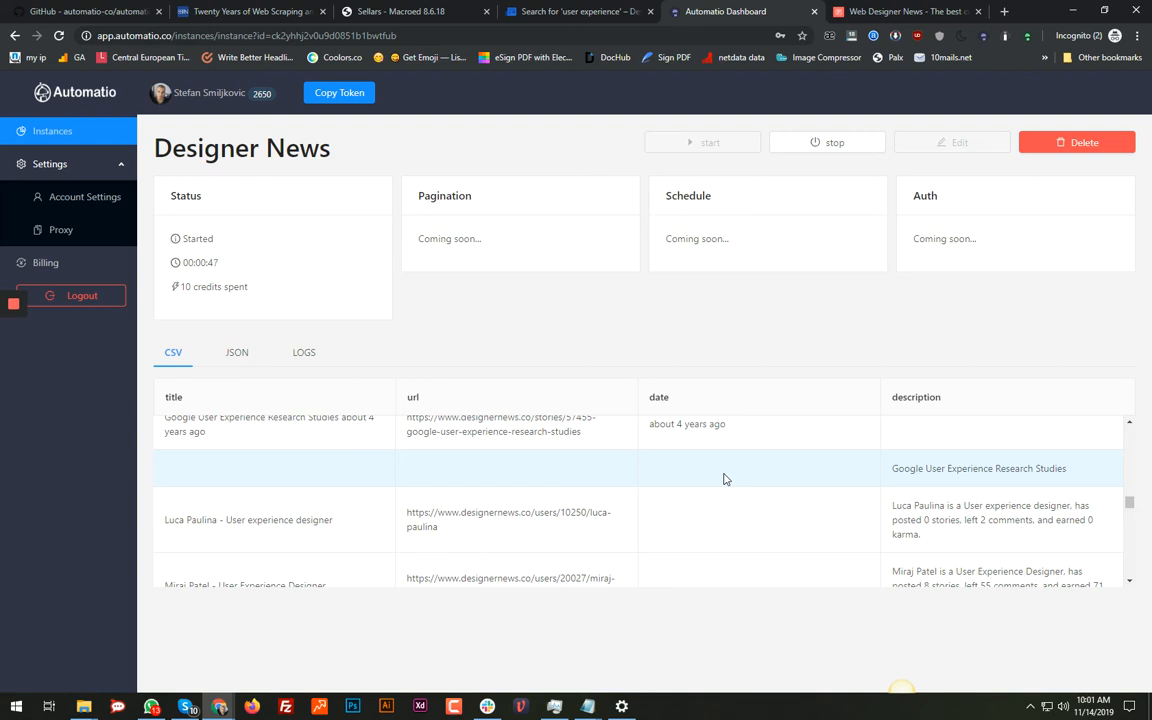
Review the remaining extracted rows in the CSV data and stop the running Designer News instance
{"action": "scroll", "coordinate": [725, 479], "scroll_direction": "down", "scroll_amount": 10}
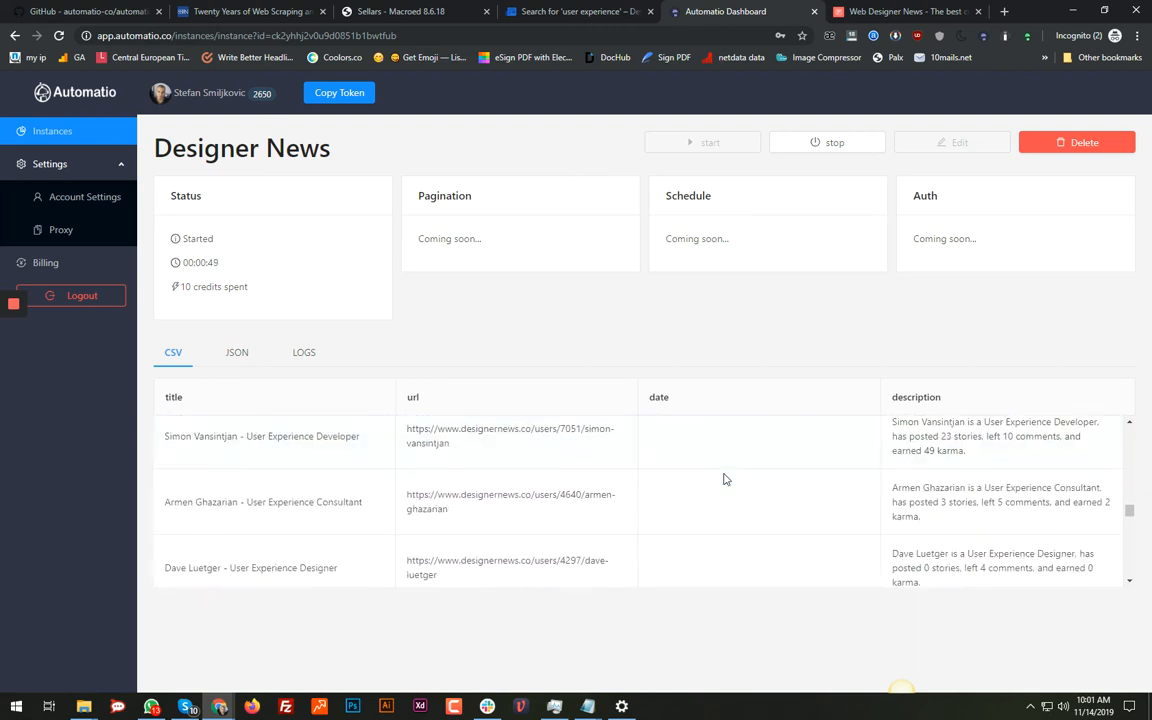
{"action": "scroll", "coordinate": [725, 479], "scroll_direction": "down", "scroll_amount": 10}
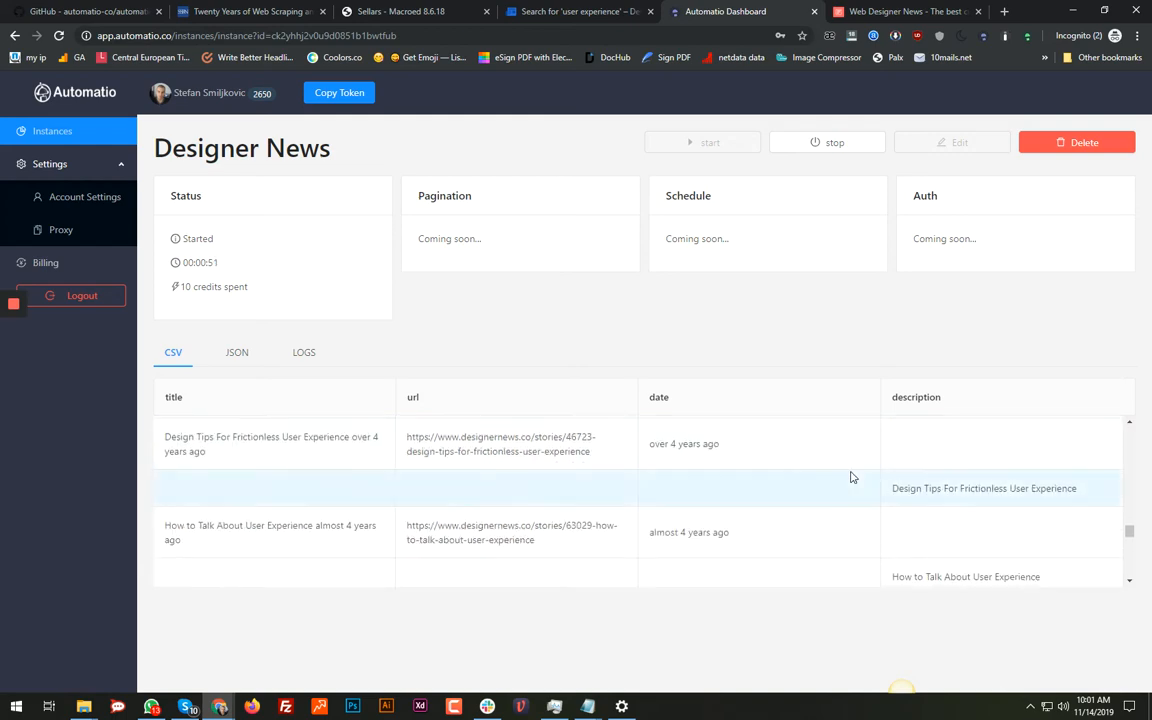
{"action": "left_click_drag", "start_coordinate": [1129, 533], "coordinate": [1129, 431]}
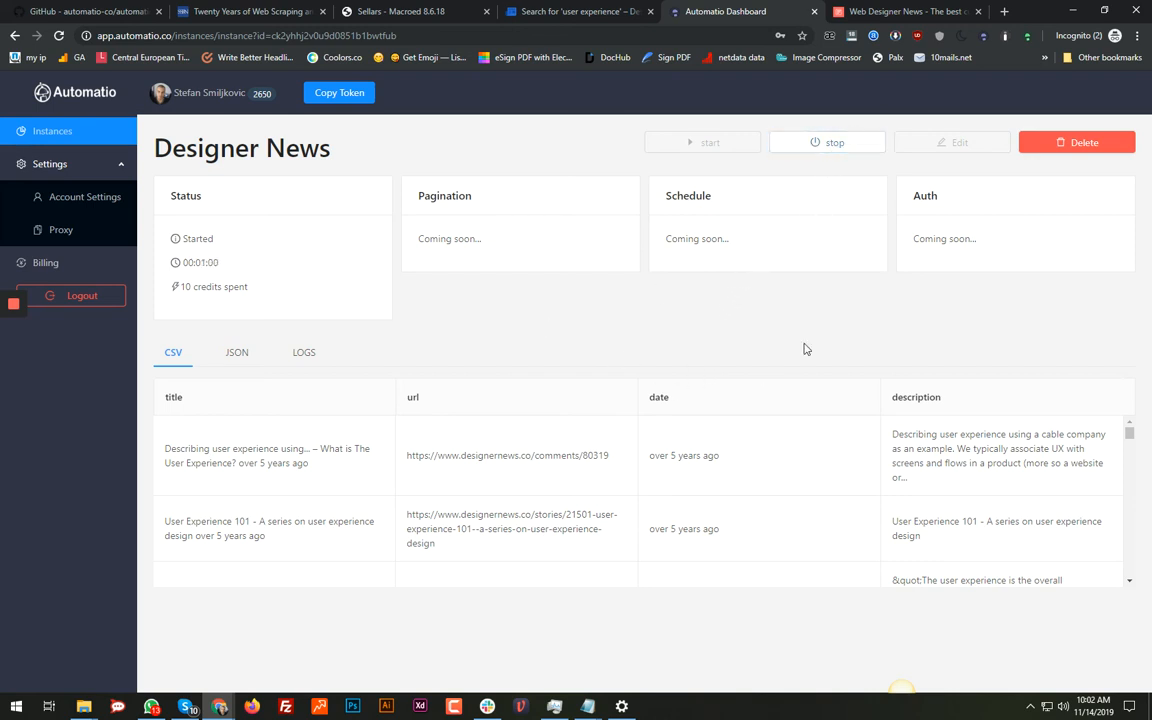
{"action": "left_click", "coordinate": [838, 146]}
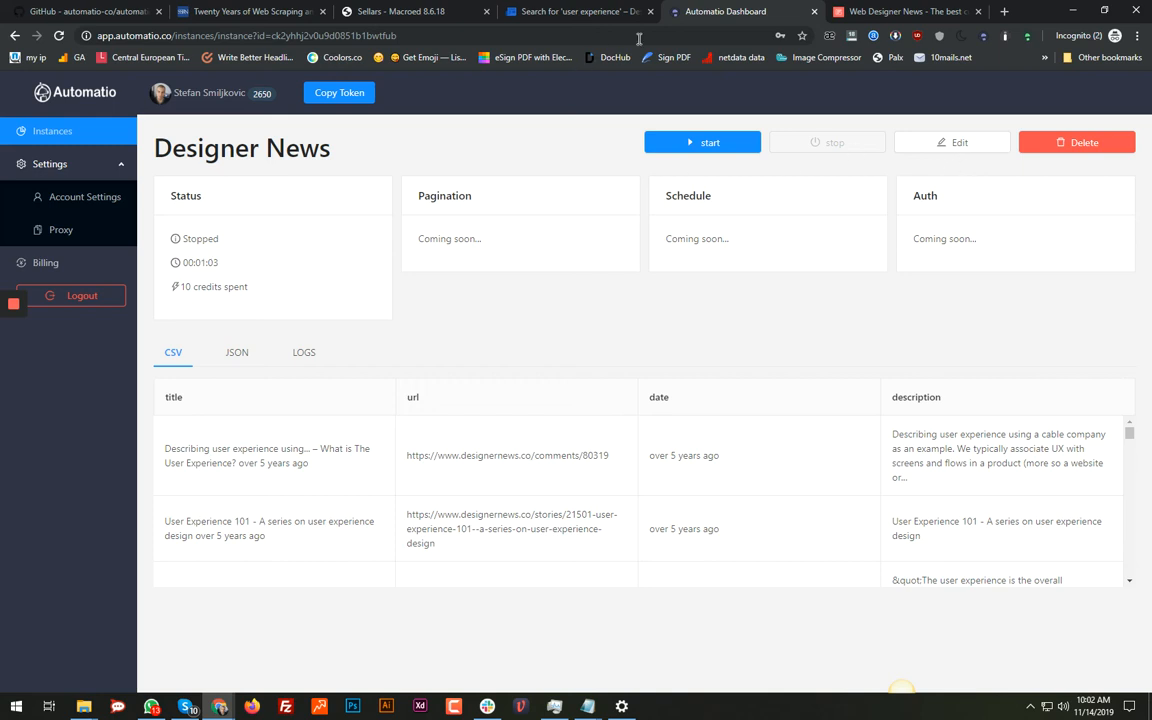
Close the Web Designer News page and open the Designer News instance for editing
{"action": "left_click", "coordinate": [868, 12]}
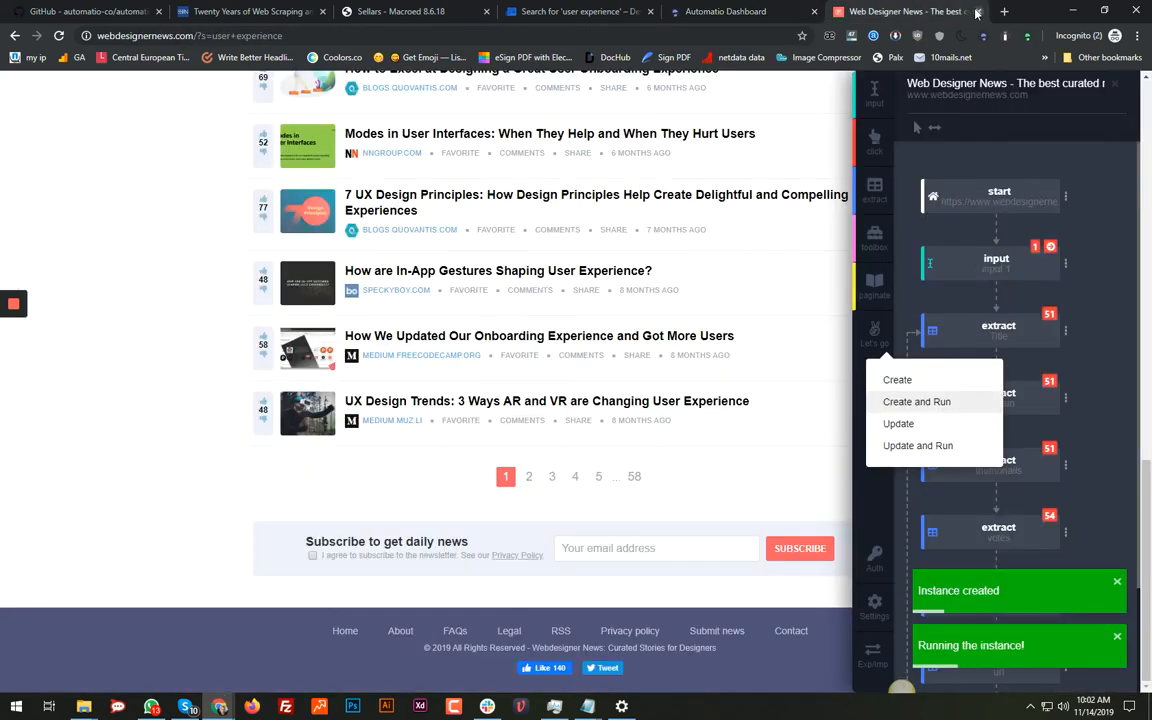
{"action": "left_click", "coordinate": [978, 12]}
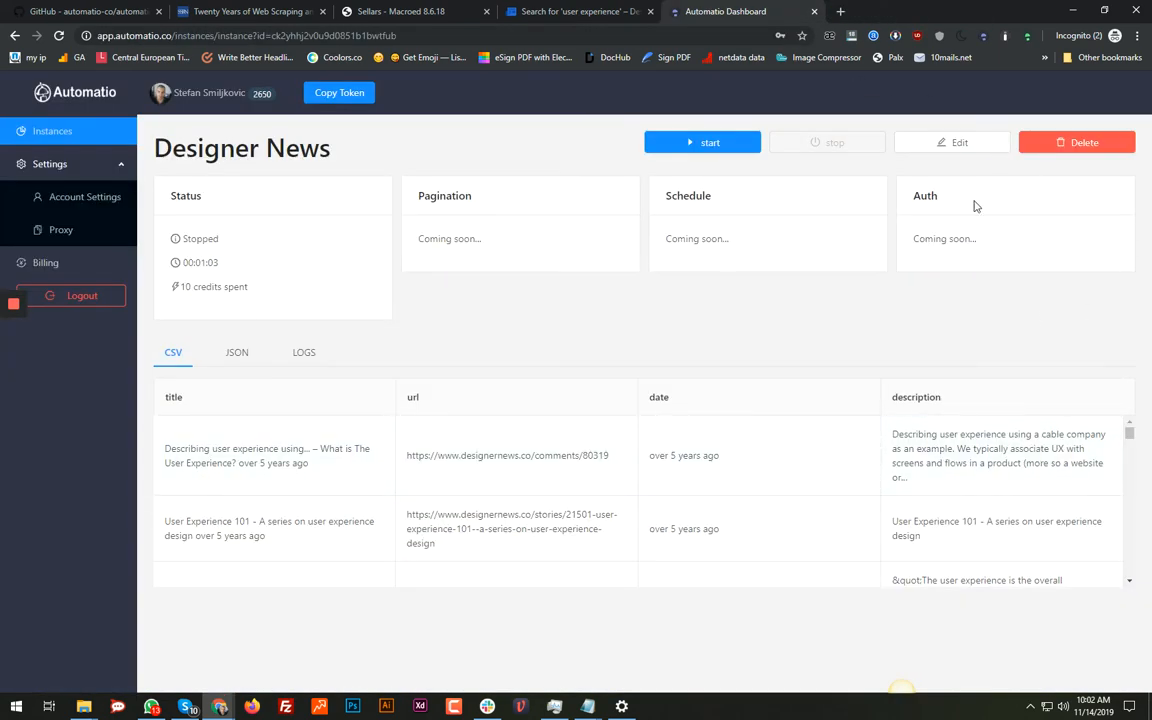
{"action": "left_click", "coordinate": [963, 146]}
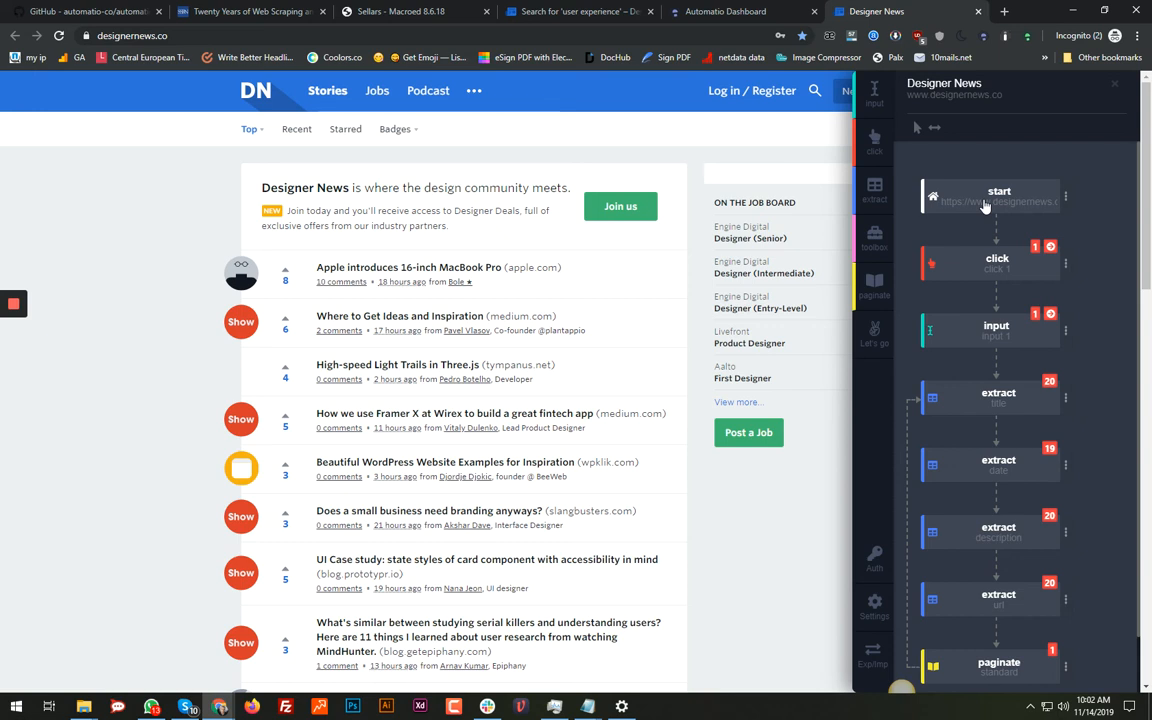
Inspect the bot's action flow and the paginate action's options, pages and delay settings
{"action": "scroll", "coordinate": [995, 330], "scroll_direction": "down", "scroll_amount": 1}
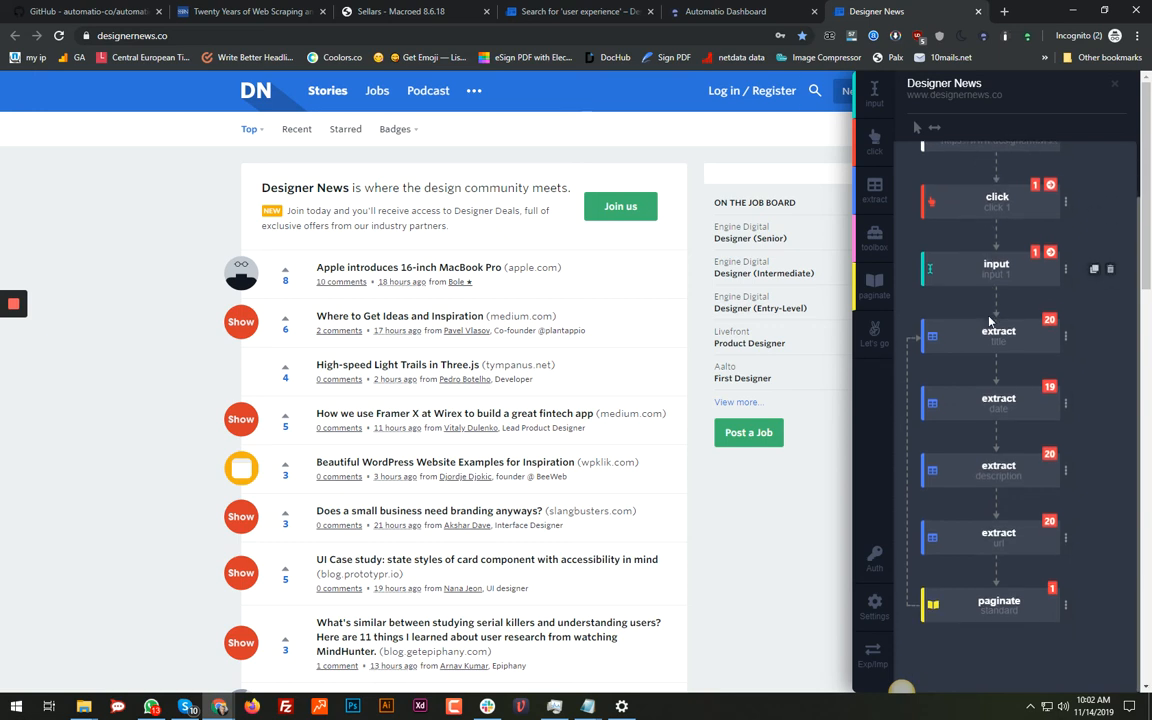
{"action": "scroll", "coordinate": [1030, 350], "scroll_direction": "up", "scroll_amount": 1}
{"action": "scroll", "coordinate": [1050, 373], "scroll_direction": "down", "scroll_amount": 1}
{"action": "left_click", "coordinate": [1067, 604]}
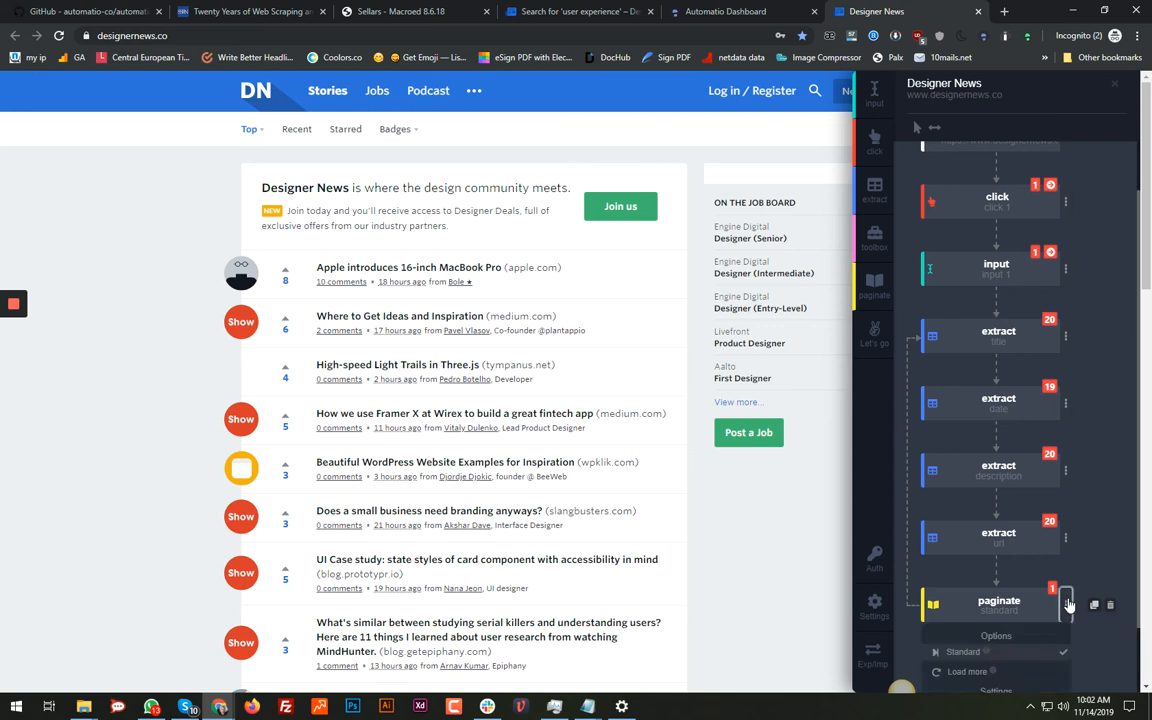
{"action": "scroll", "coordinate": [1067, 604], "scroll_direction": "down", "scroll_amount": 2}
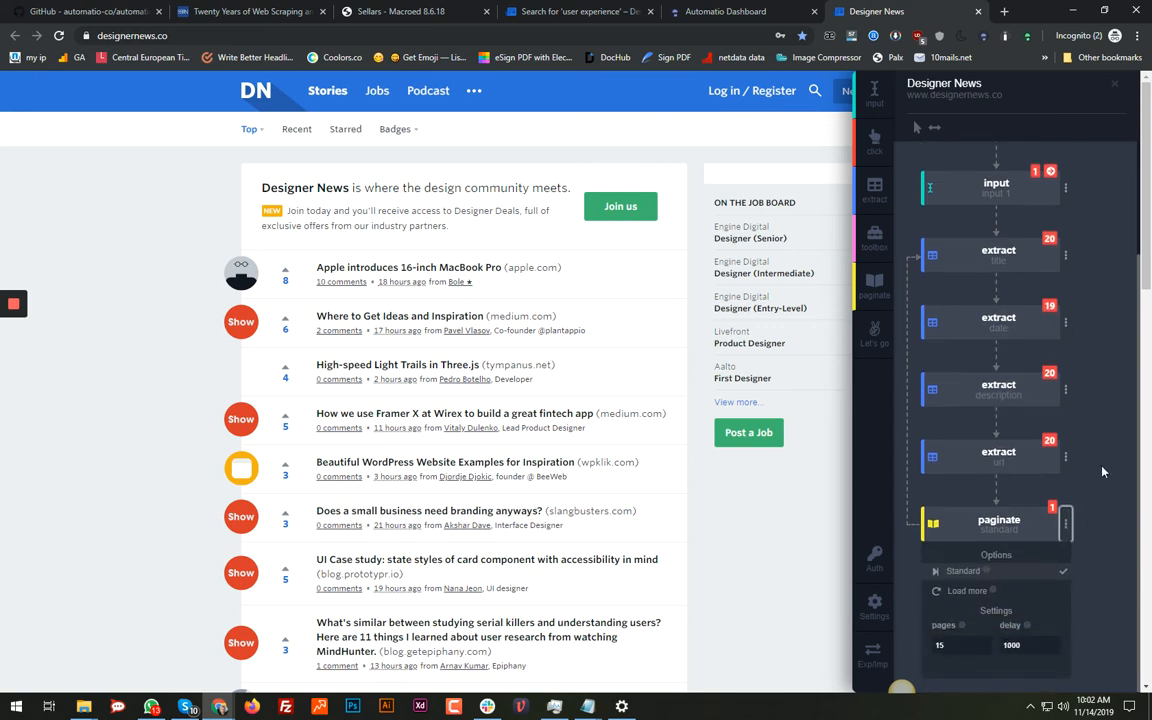
{"action": "scroll", "coordinate": [1110, 366], "scroll_direction": "up", "scroll_amount": 4}
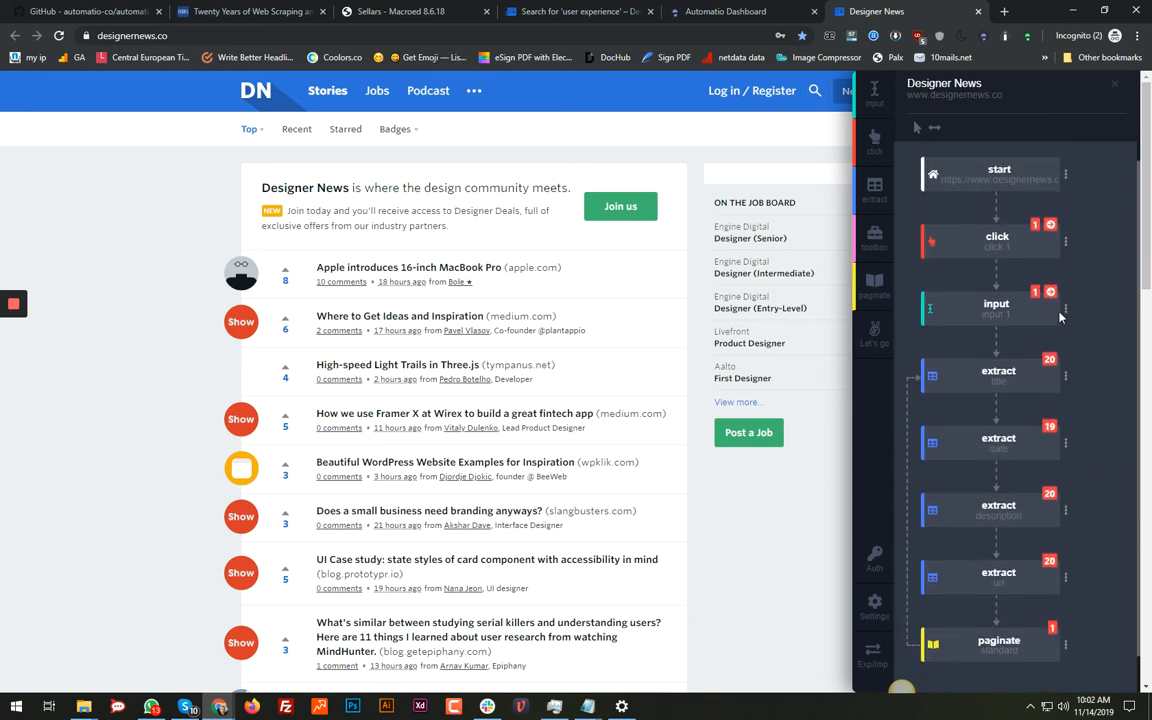
Set the input action's data to "dribbble" and update the existing instance without running it
{"action": "left_click", "coordinate": [1065, 338]}
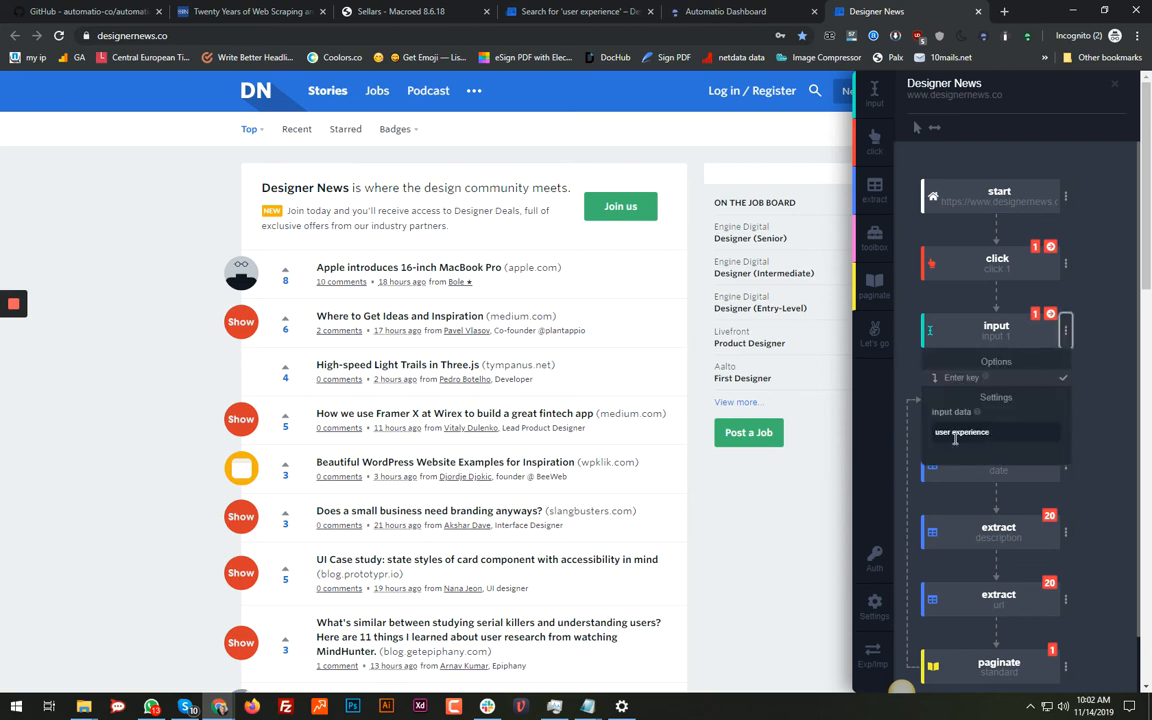
{"action": "left_click_drag", "start_coordinate": [990, 432], "coordinate": [937, 433]}
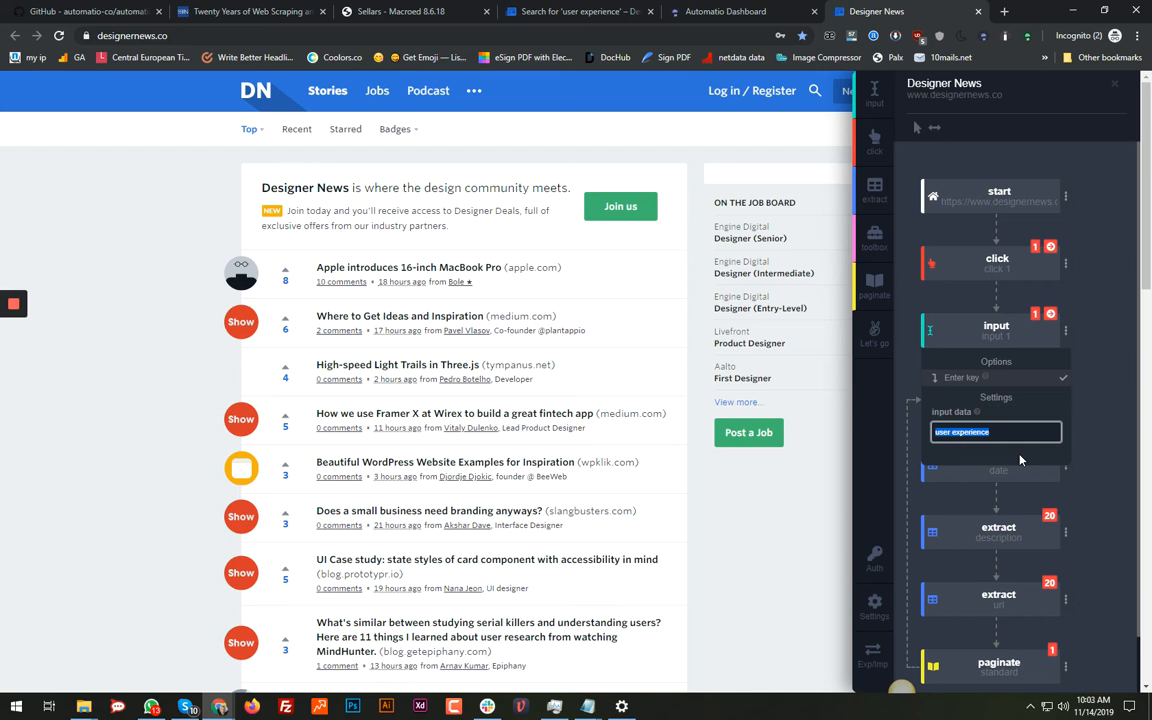
{"action": "type", "text": "dribbble"}
{"action": "left_click", "coordinate": [986, 345]}
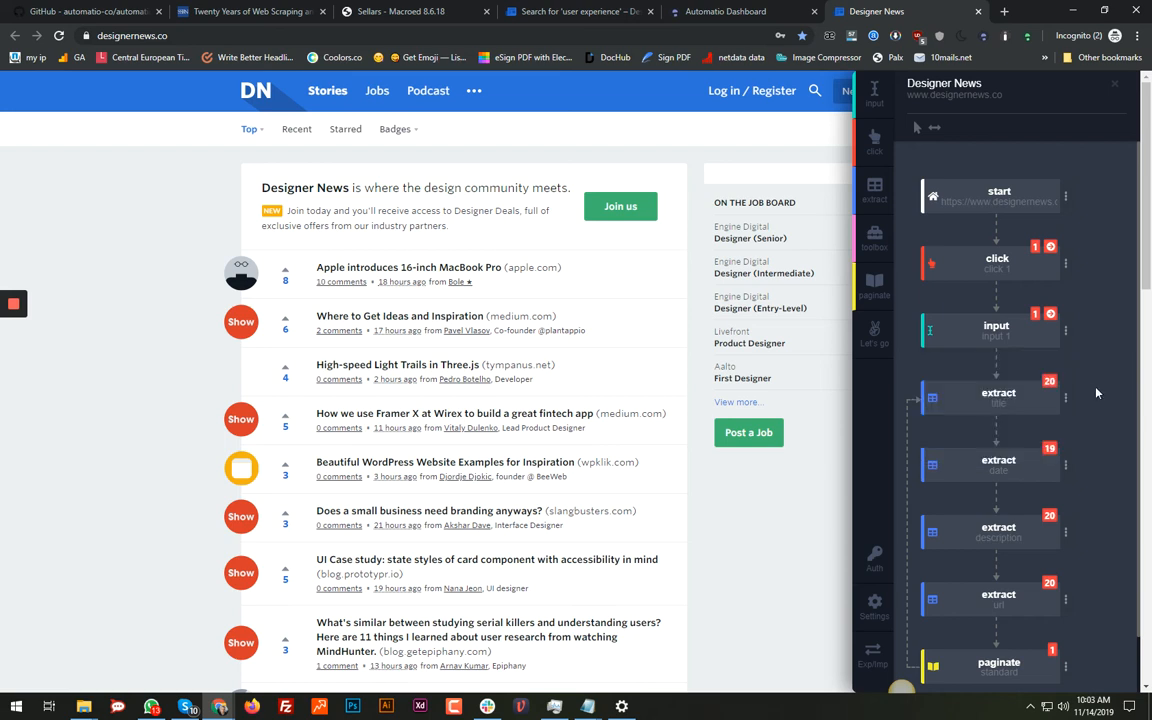
{"action": "left_click", "coordinate": [878, 336]}
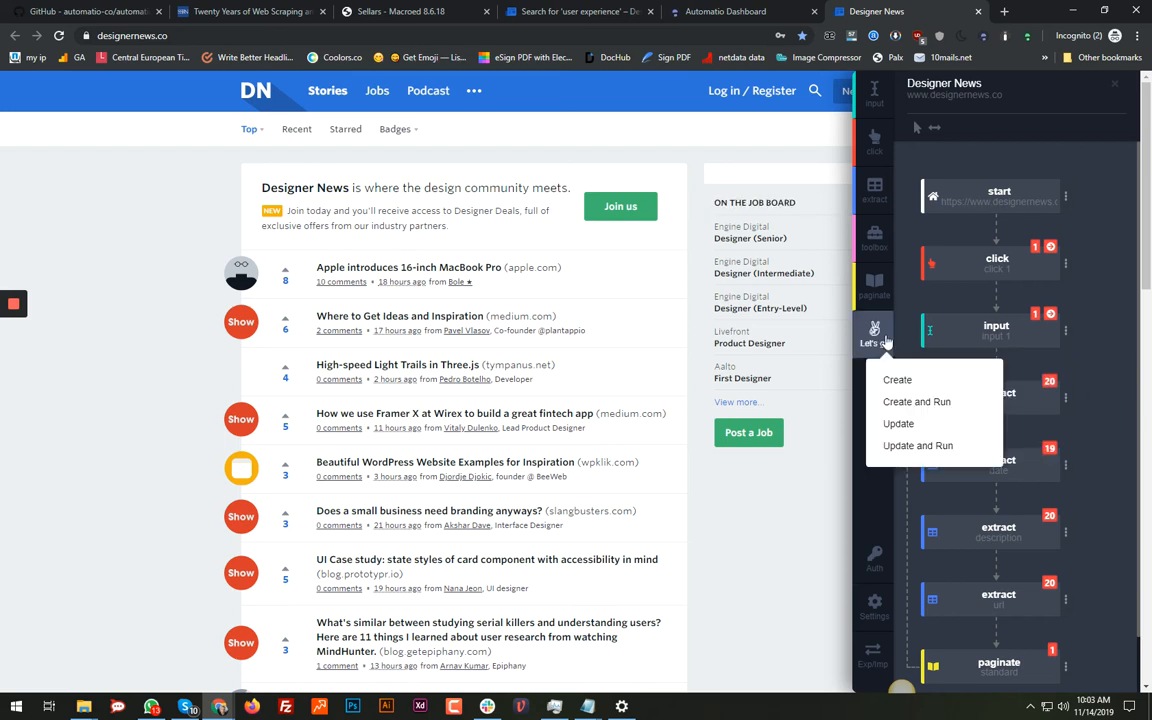
{"action": "left_click", "coordinate": [907, 428]}
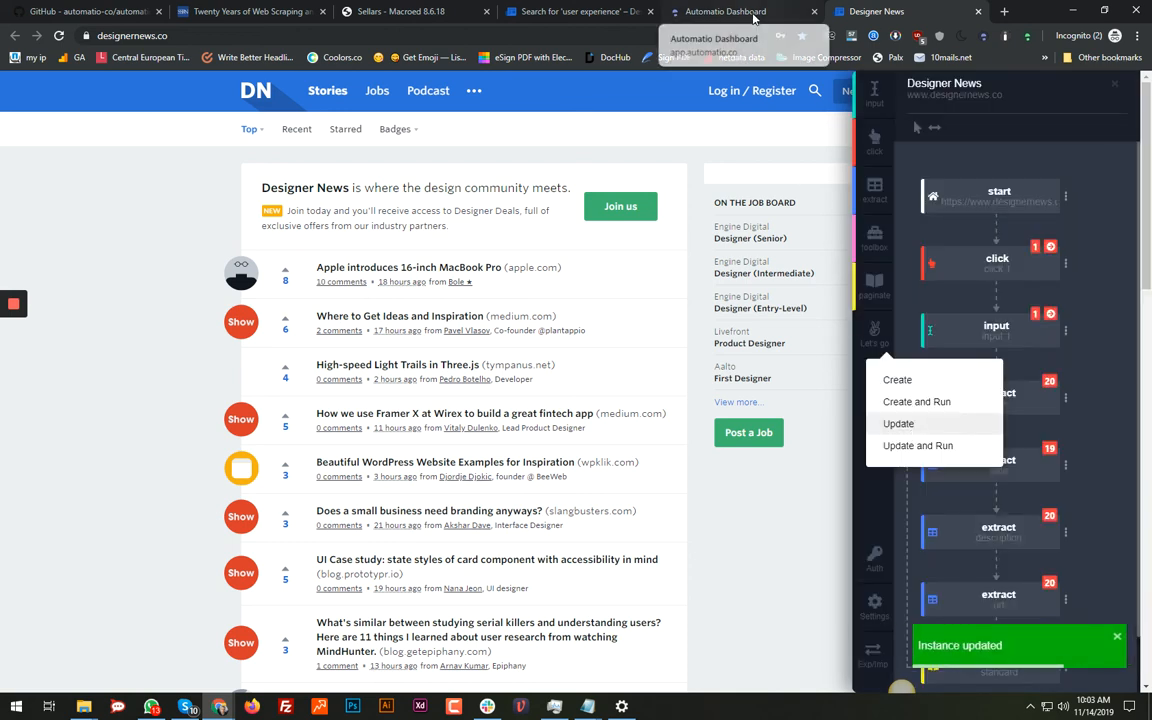
Return to the Automatio Dashboard and start the updated Designer News instance
{"action": "left_click", "coordinate": [755, 17]}
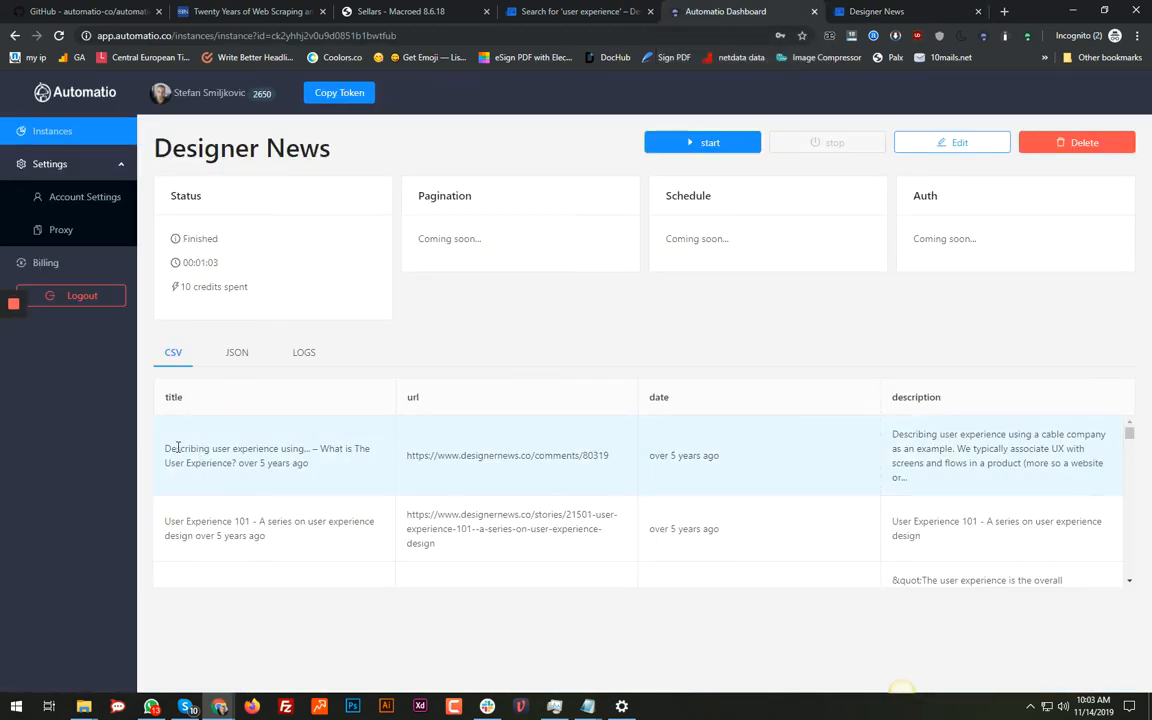
{"action": "left_click_drag", "start_coordinate": [165, 447], "coordinate": [304, 449]}
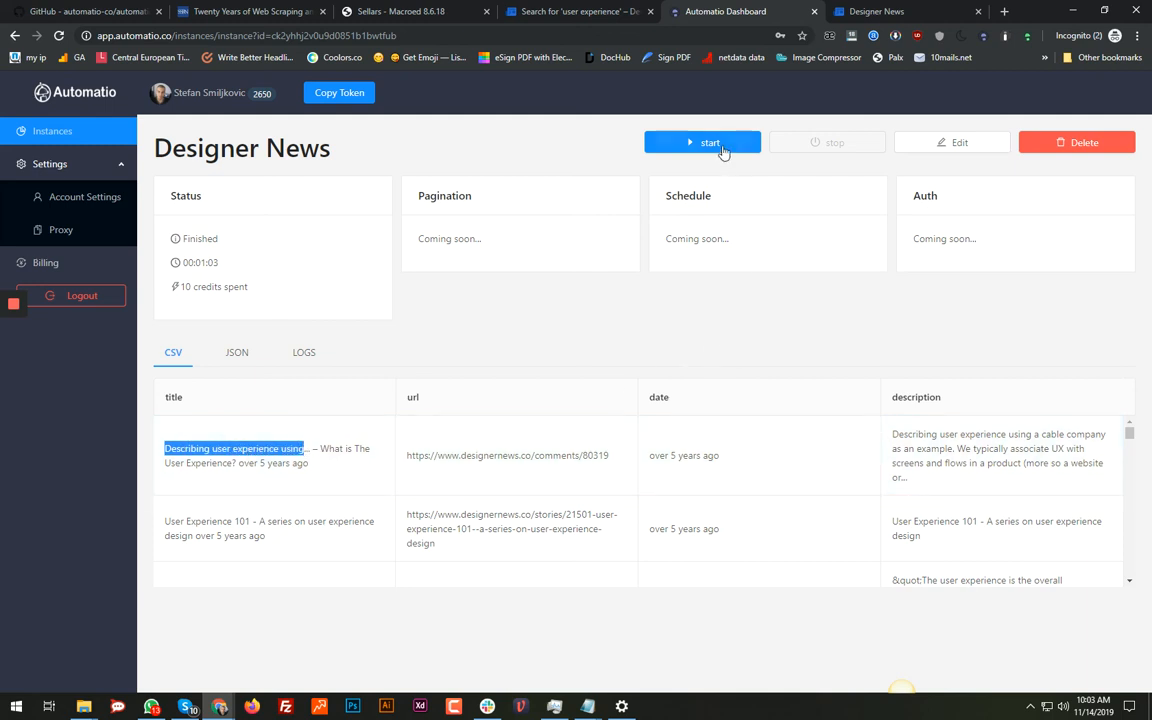
{"action": "left_click", "coordinate": [722, 151]}
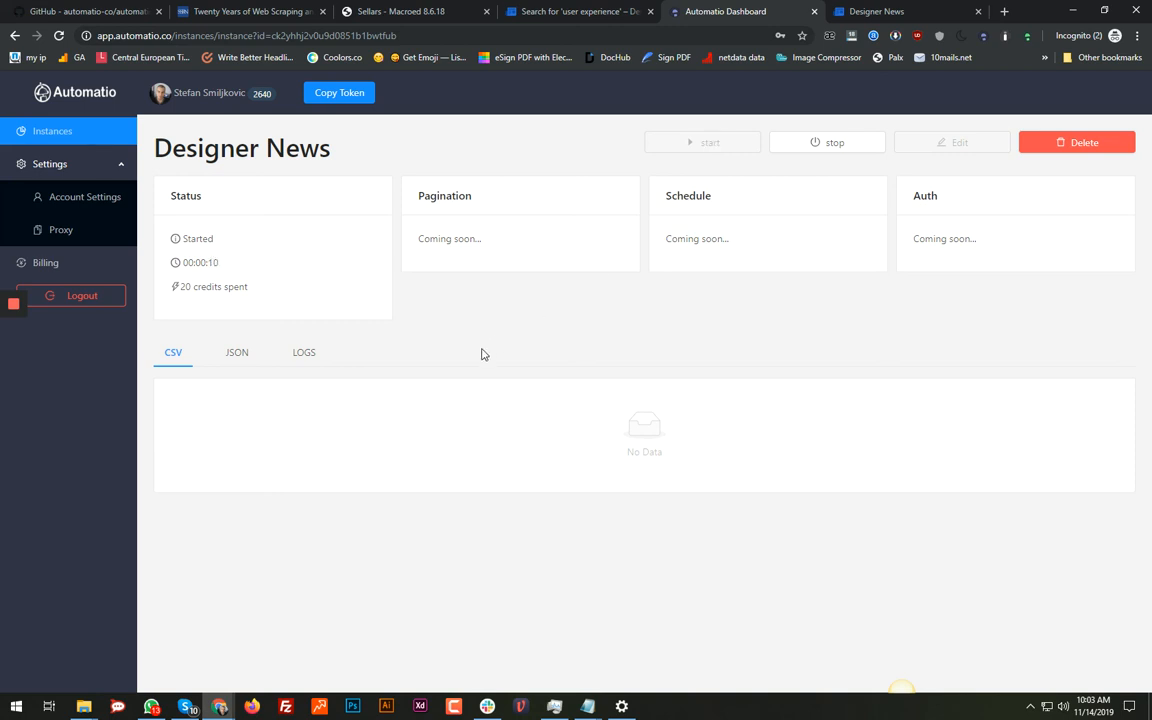
Follow the new run's progress in the instance's log messages and check whether CSV data has arrived
{"action": "left_click", "coordinate": [316, 355]}
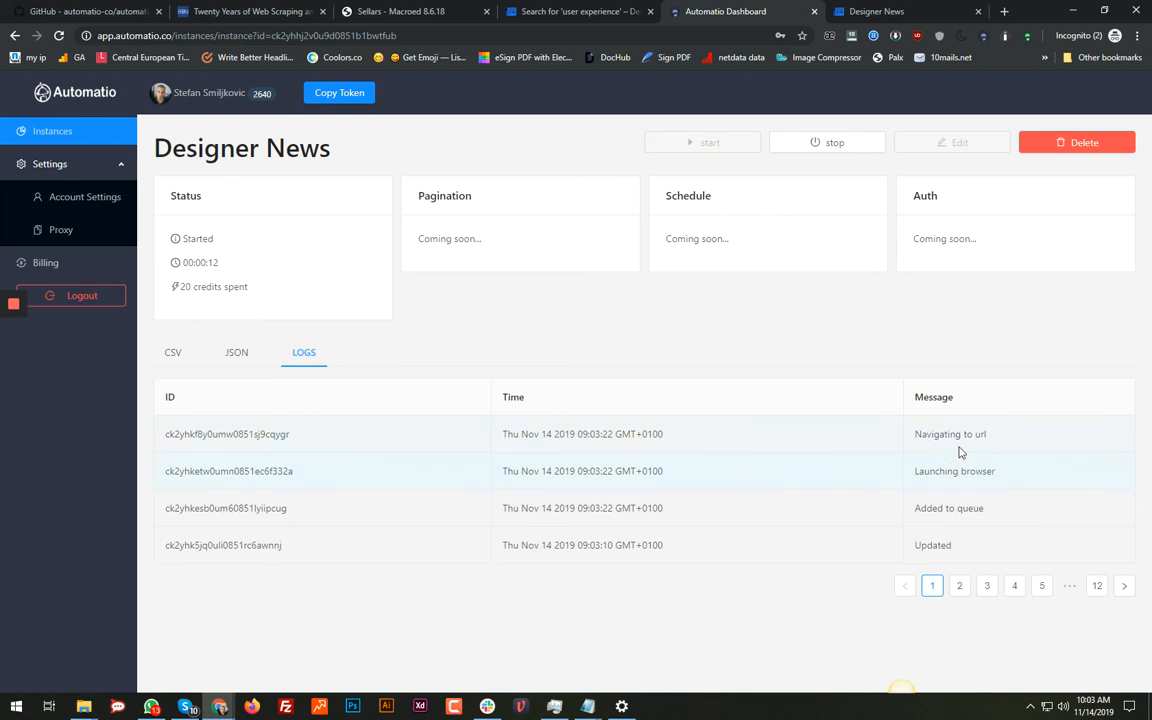
{"action": "left_click_drag", "start_coordinate": [995, 438], "coordinate": [913, 437]}
{"action": "left_click", "coordinate": [868, 332]}
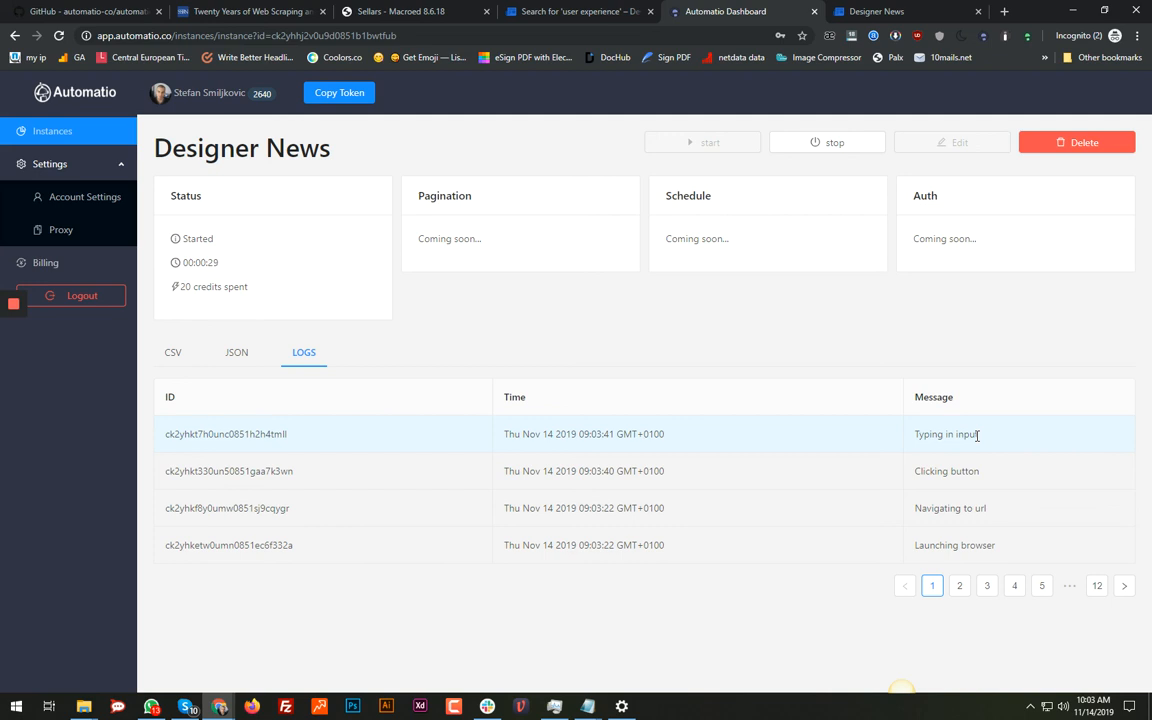
{"action": "left_click", "coordinate": [177, 355]}
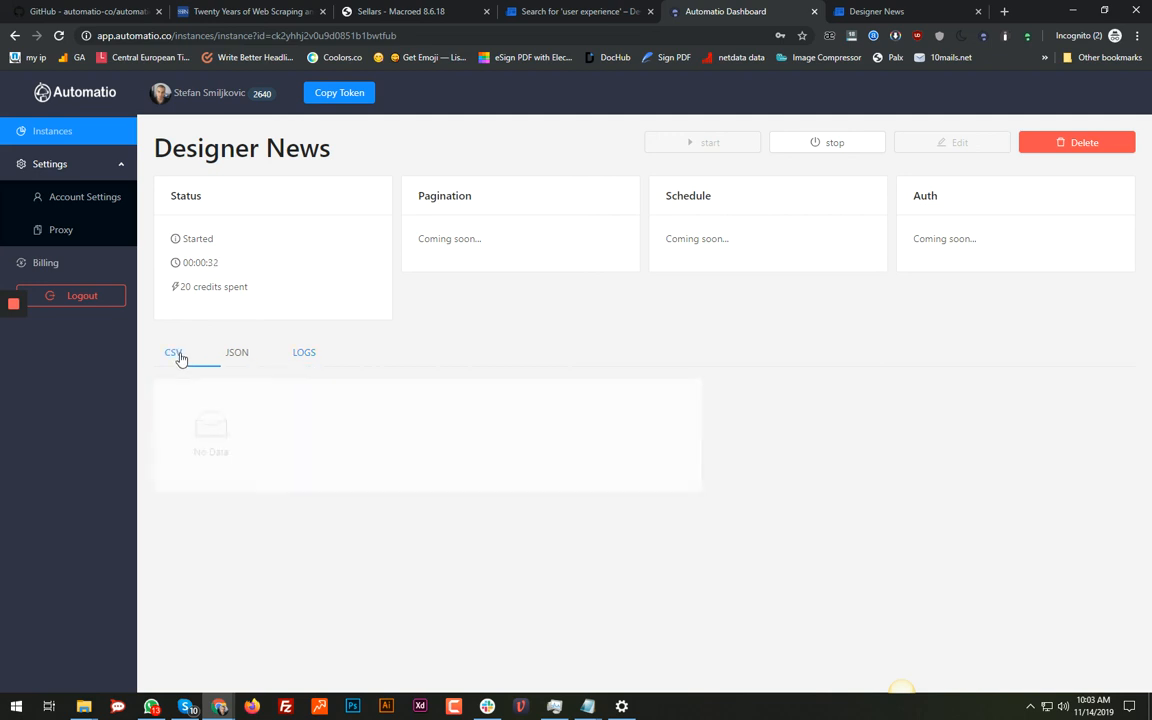
{"action": "left_click", "coordinate": [298, 355]}
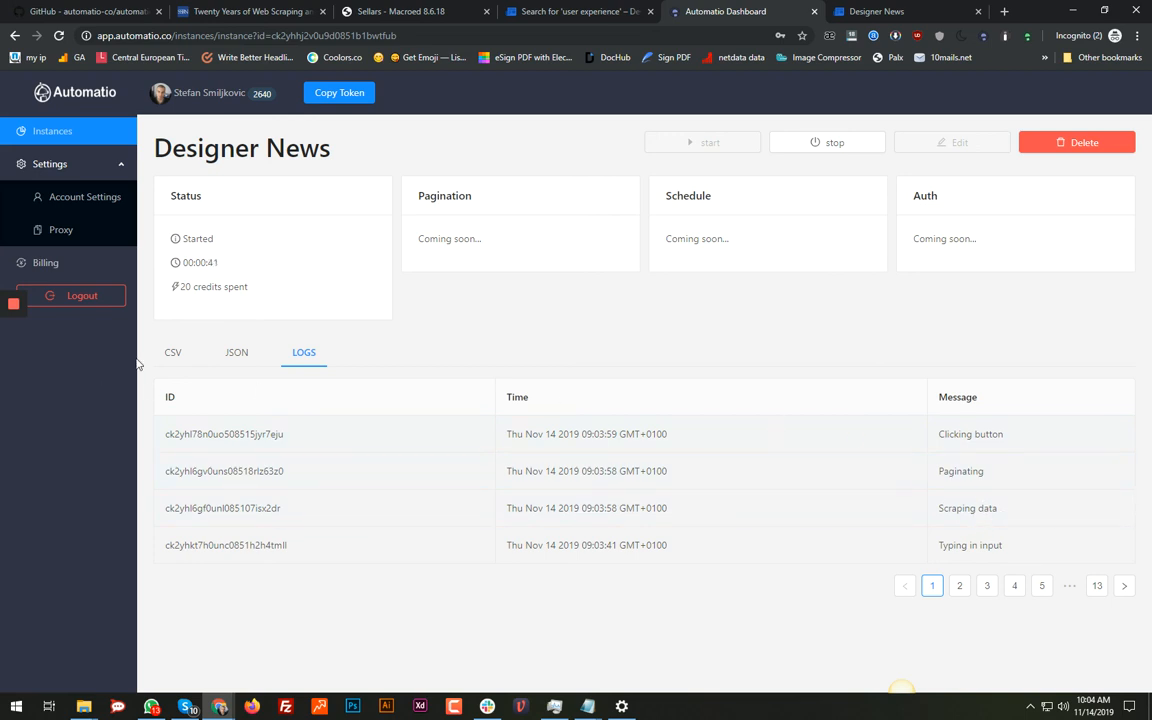
Examine the titles in the new run's CSV data for matches with the "dribbble" search term
{"action": "left_click", "coordinate": [172, 354]}
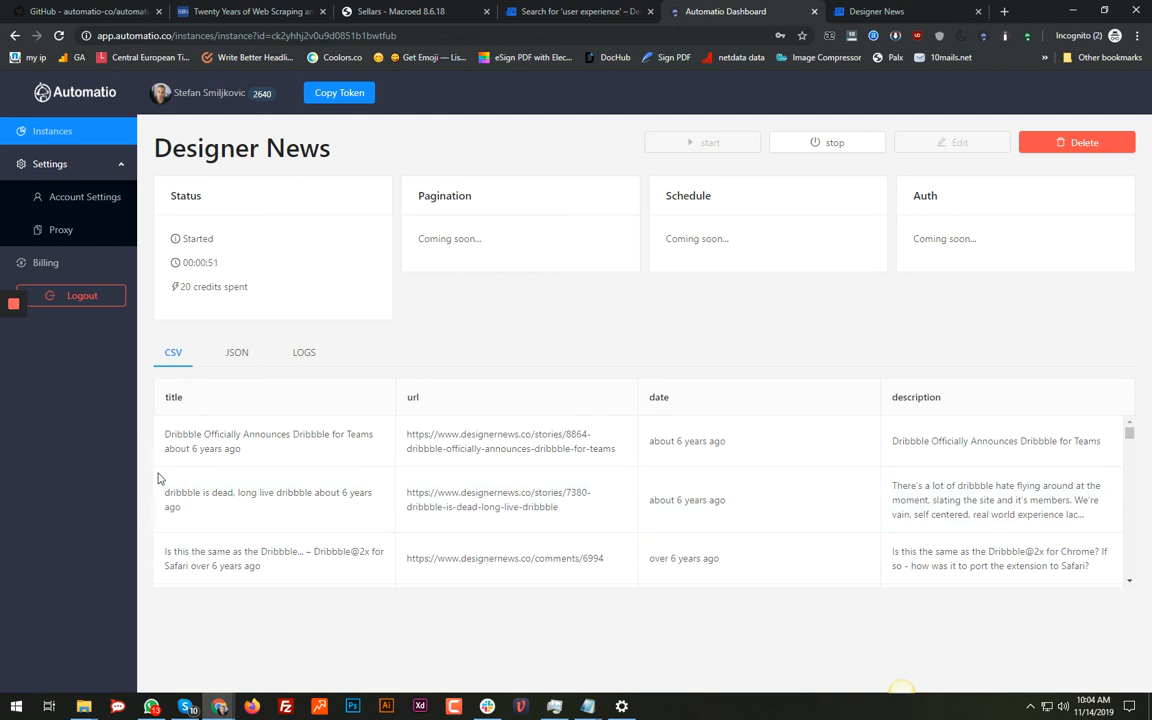
{"action": "left_click_drag", "start_coordinate": [167, 434], "coordinate": [239, 445]}
{"action": "left_click", "coordinate": [198, 448]}
{"action": "left_click", "coordinate": [239, 445]}
{"action": "double_click", "coordinate": [188, 435]}
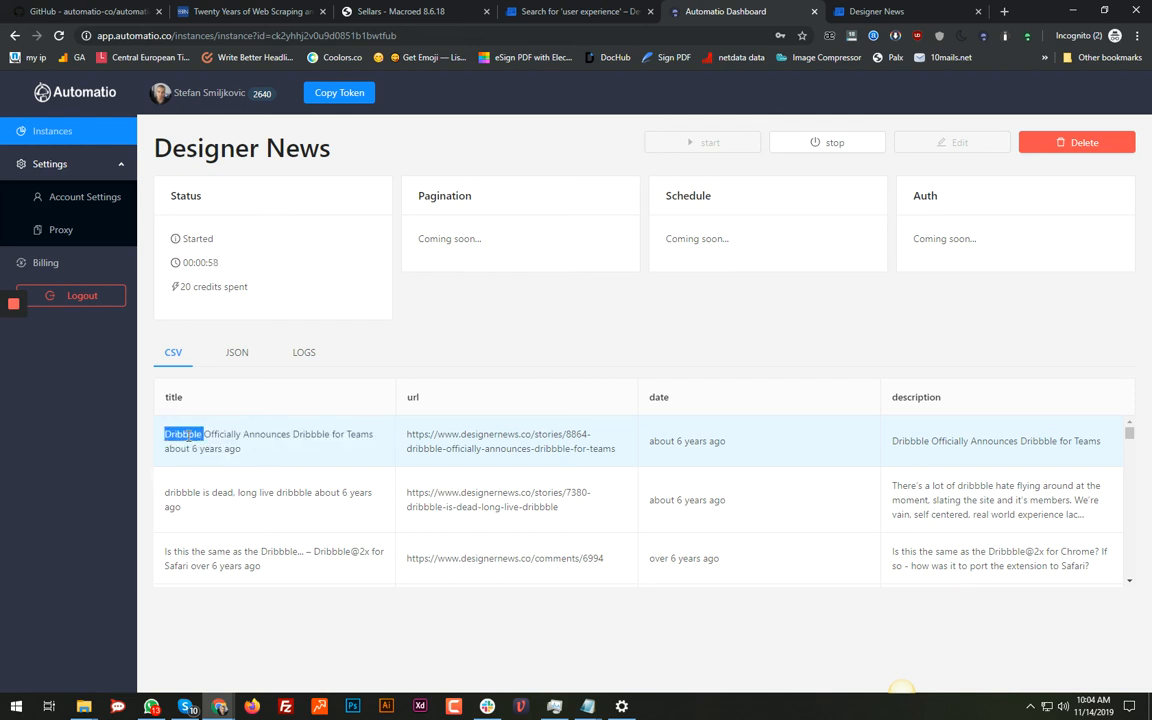
{"action": "left_click", "coordinate": [187, 493]}
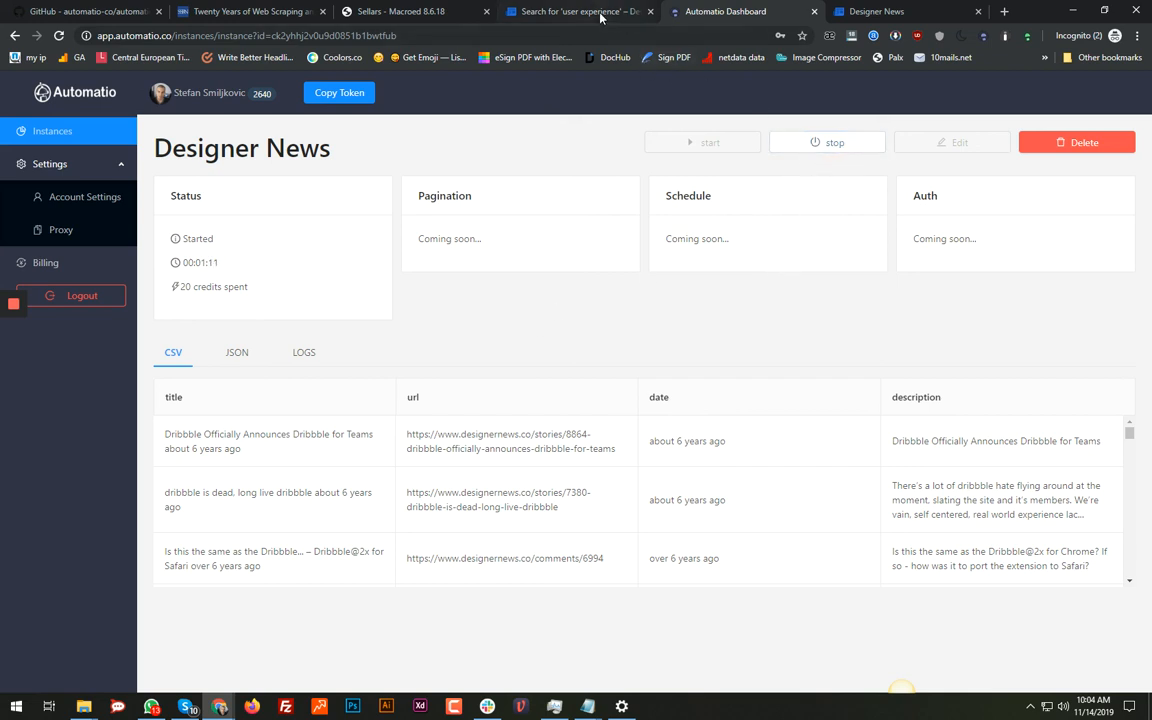
Go back to the Designer News bot editor, examine the bot's exported JSON state, and return to the action flow
{"action": "left_click", "coordinate": [872, 11]}
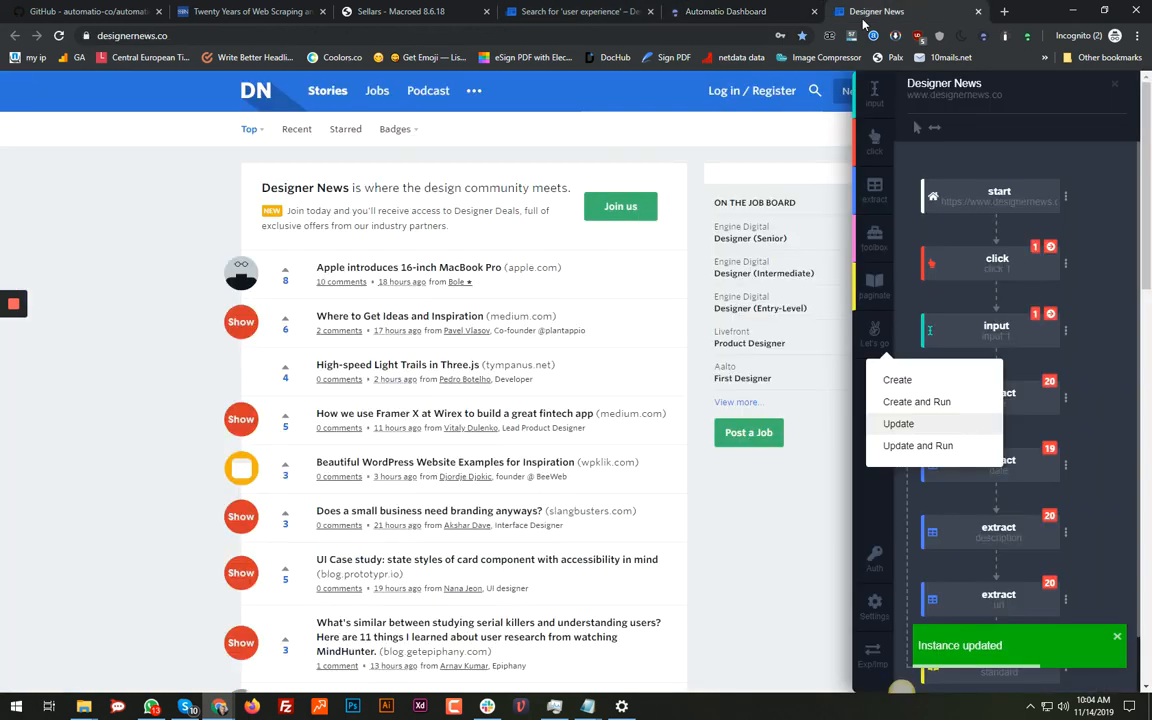
{"action": "left_click", "coordinate": [1105, 404]}
{"action": "left_click", "coordinate": [1116, 636]}
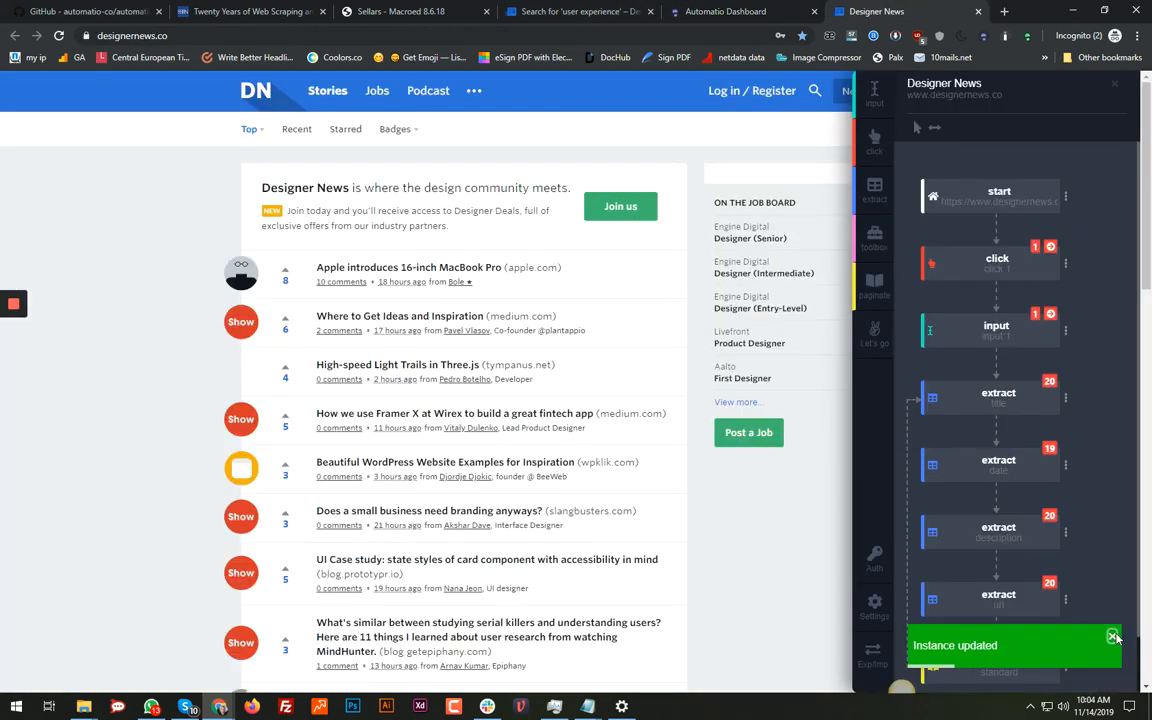
{"action": "left_click", "coordinate": [875, 560]}
{"action": "left_click", "coordinate": [874, 608]}
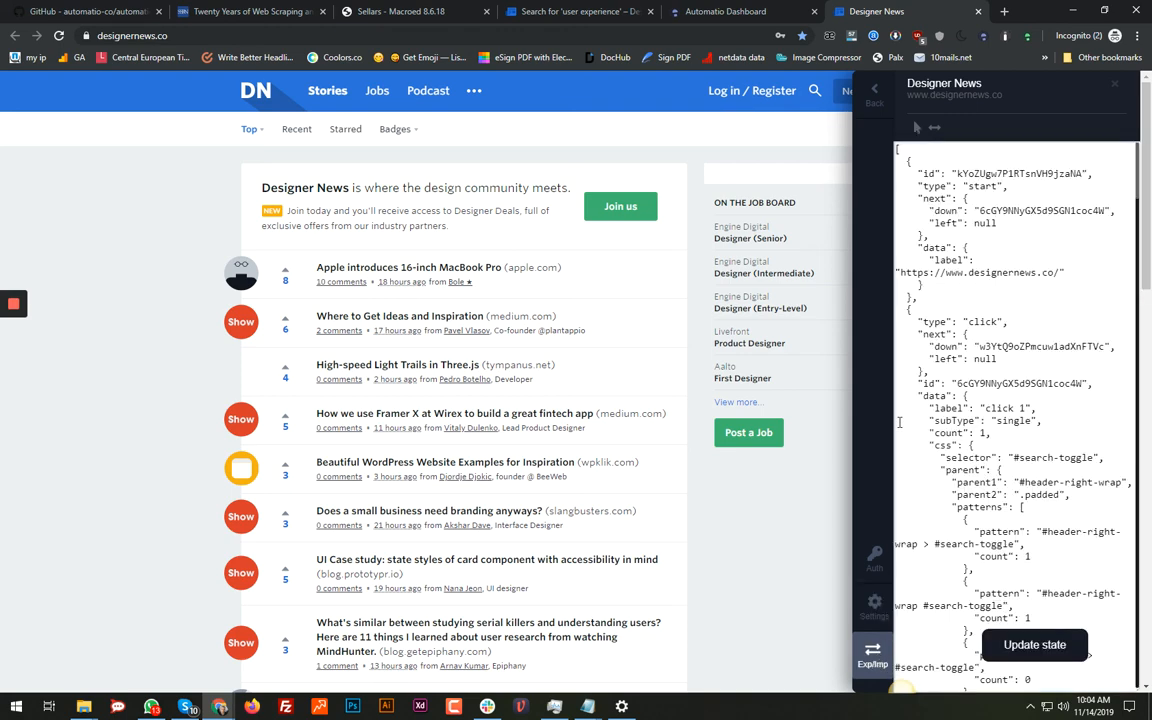
{"action": "scroll", "coordinate": [967, 314], "scroll_direction": "down", "scroll_amount": 8}
{"action": "scroll", "coordinate": [967, 314], "scroll_direction": "down", "scroll_amount": 15}
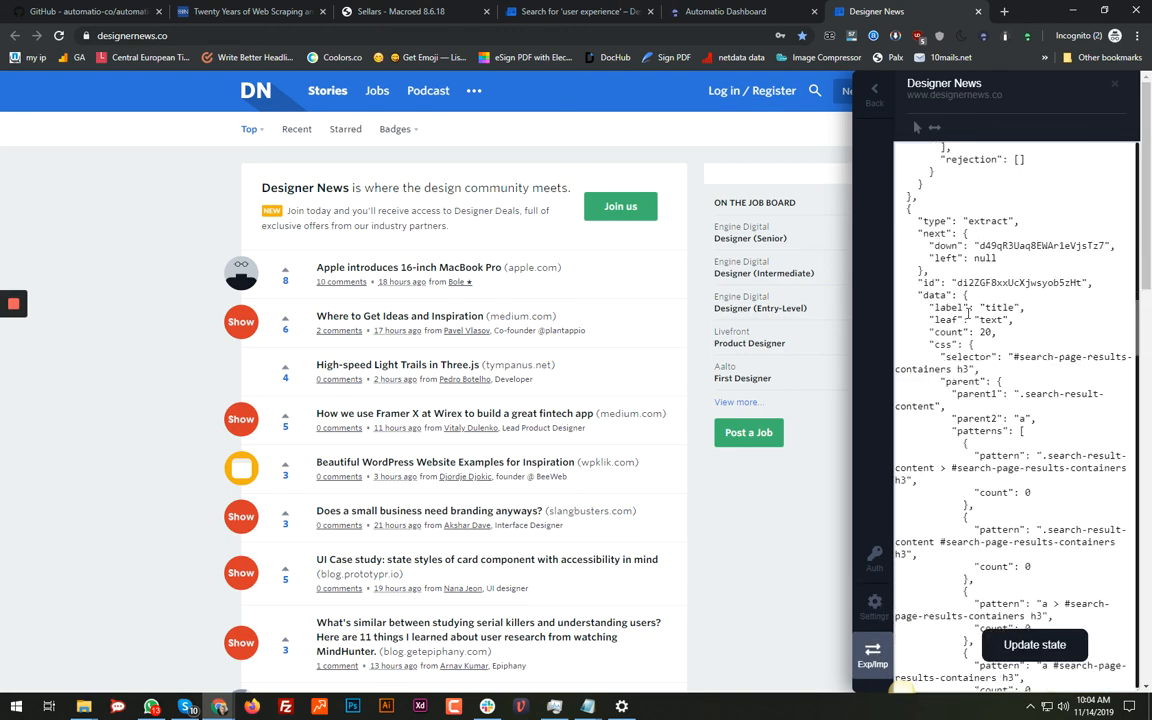
{"action": "scroll", "coordinate": [967, 314], "scroll_direction": "up", "scroll_amount": 10}
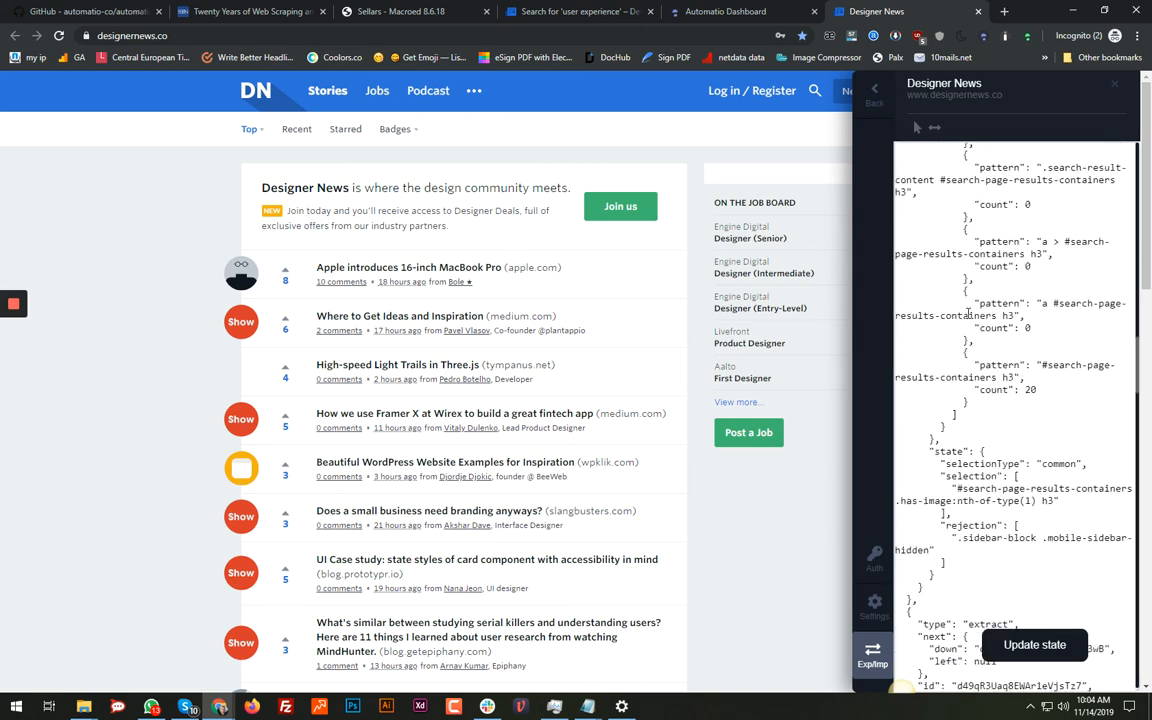
{"action": "left_click", "coordinate": [884, 106]}
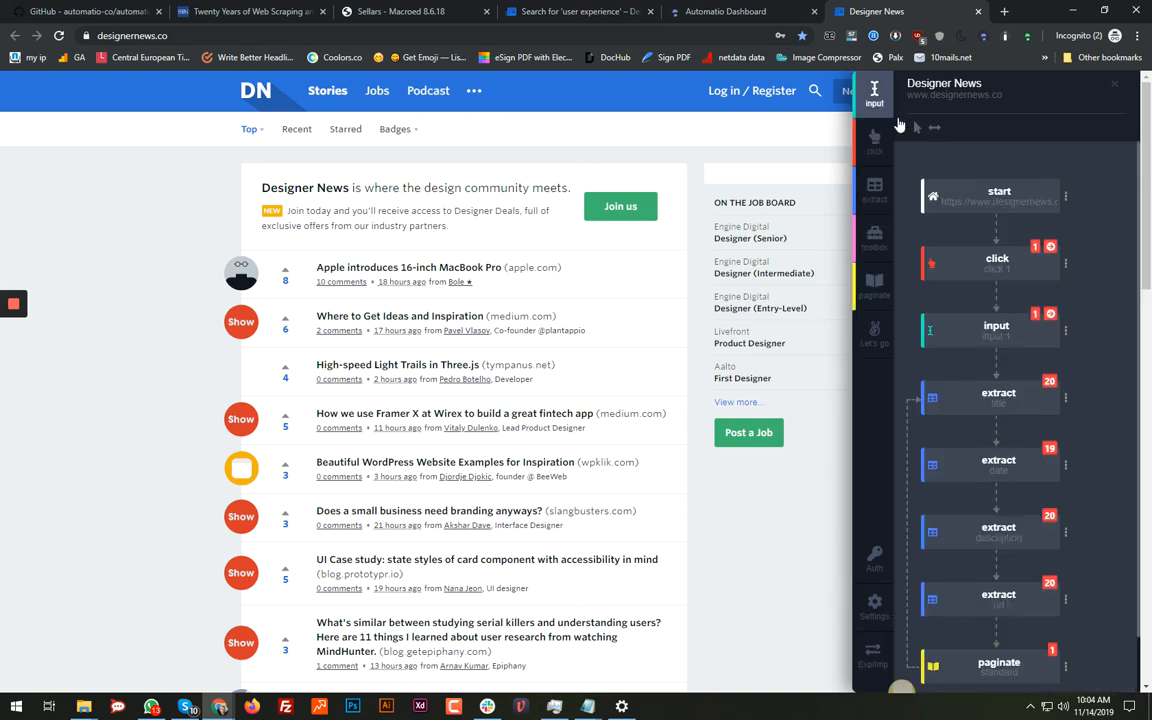